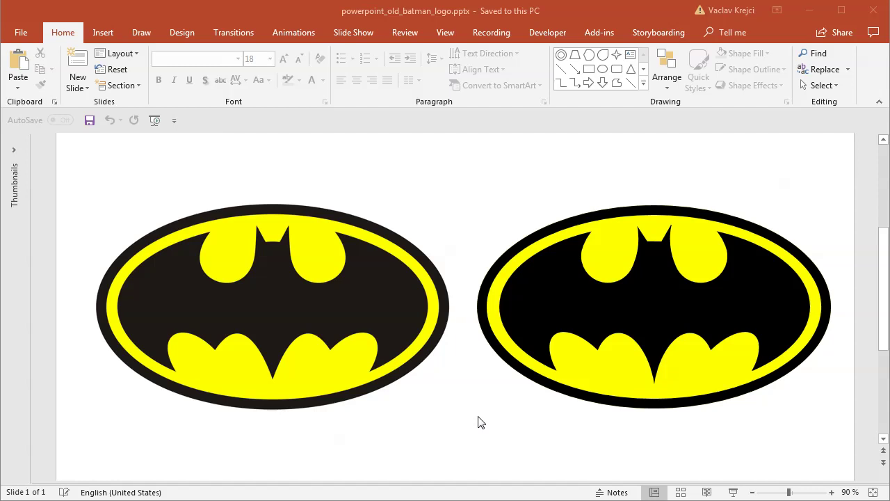
Step: Compare the reference and recreated Batman logos, then switch to Presentation6
{"action": "left_click", "coordinate": [358, 322]}
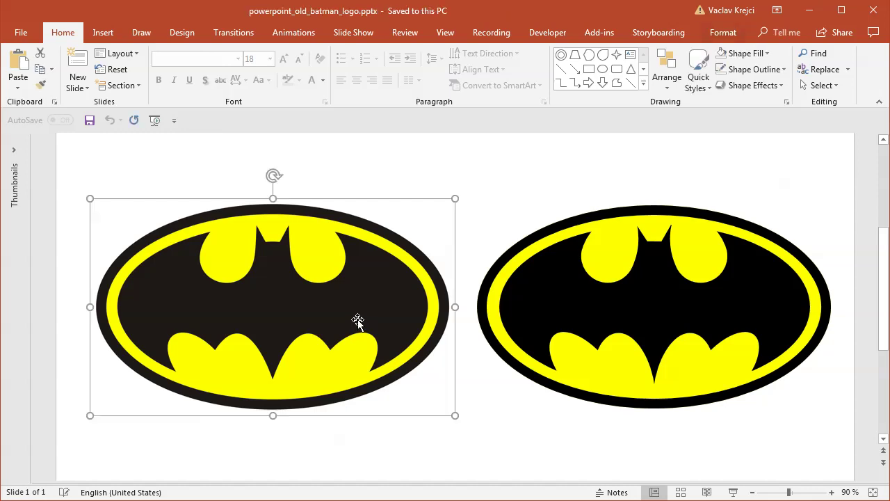
{"action": "left_click", "coordinate": [612, 284]}
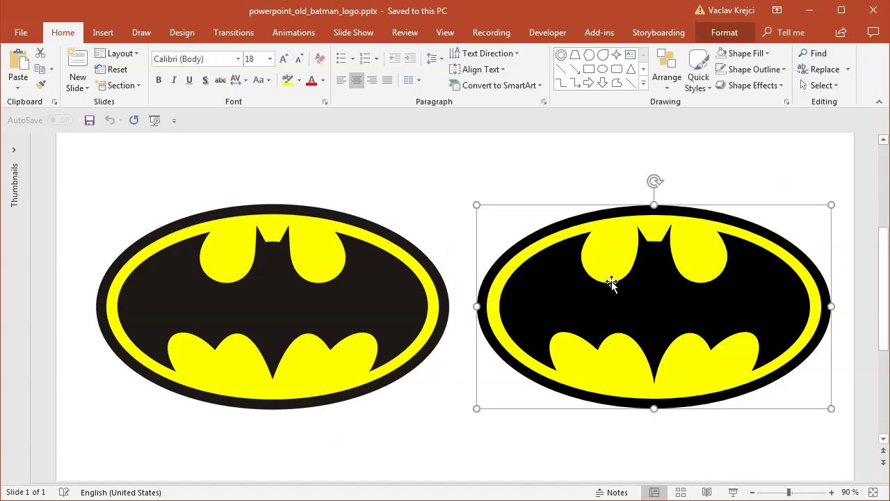
{"action": "left_click", "coordinate": [562, 197]}
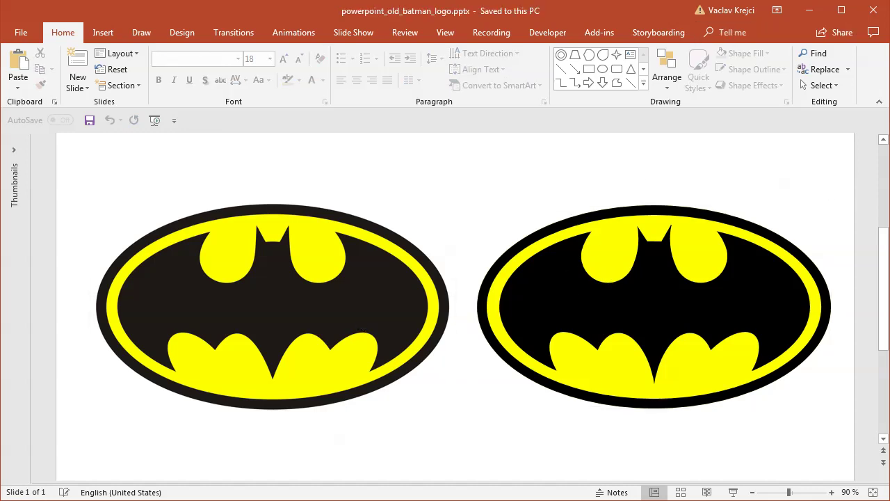
{"action": "key", "text": "alt+Tab"}
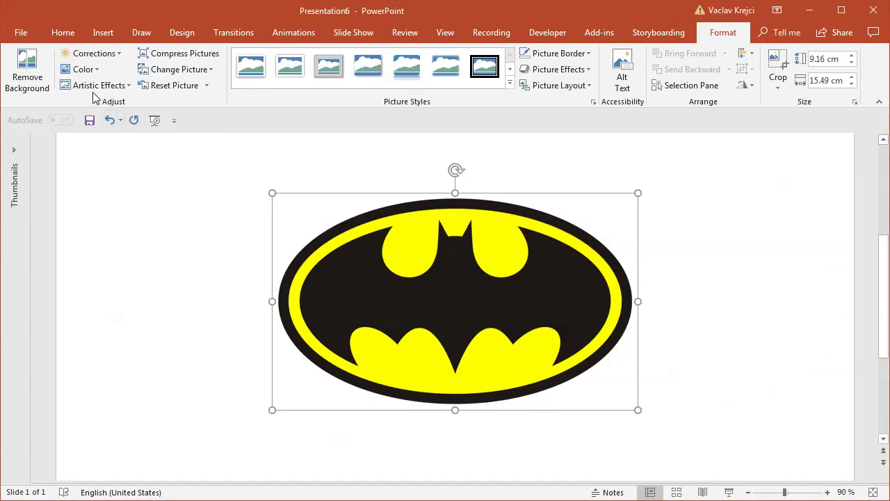
Step: Recolor the logo picture to Light Gray, Background color 2 Light, and zoom in
{"action": "left_click", "coordinate": [85, 70]}
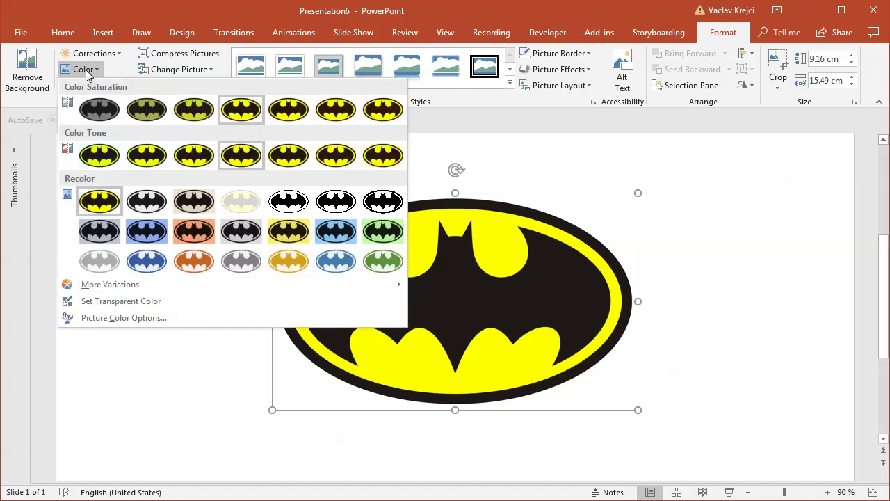
{"action": "left_click", "coordinate": [106, 267]}
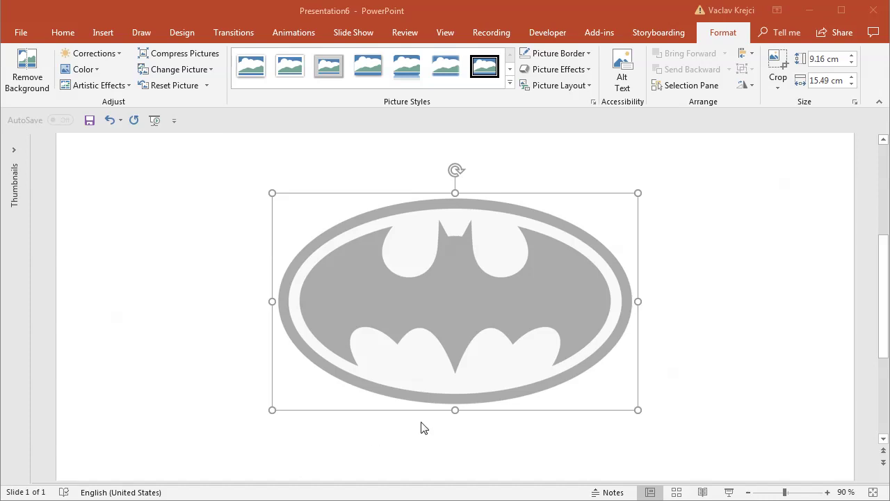
{"action": "left_click", "coordinate": [826, 492]}
{"action": "left_click", "coordinate": [826, 492]}
{"action": "left_click", "coordinate": [827, 492]}
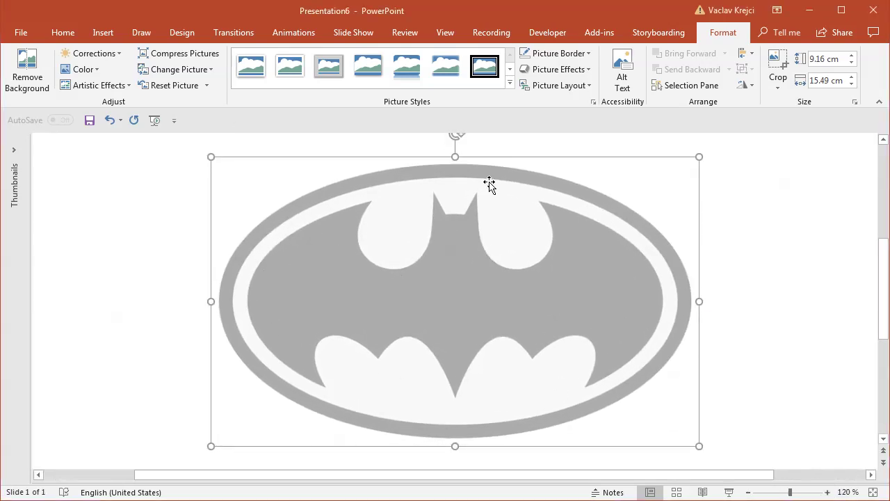
{"action": "left_click", "coordinate": [105, 33]}
Step: Draw an oval over the bat logo and narrow it to fit inside the ring
{"action": "left_click", "coordinate": [201, 88]}
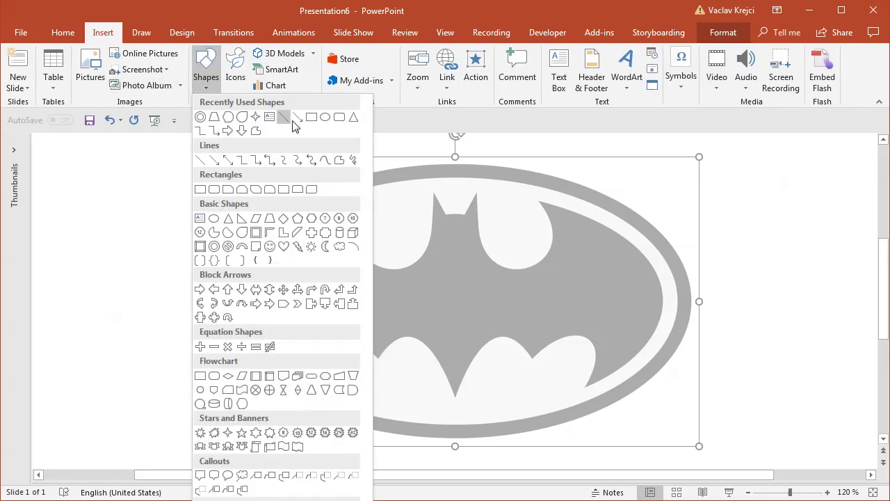
{"action": "left_click", "coordinate": [338, 118]}
{"action": "left_click_drag", "start_coordinate": [480, 306], "coordinate": [662, 408]}
{"action": "mouse_move", "coordinate": [237, 298]}
{"action": "left_mouse_down"}
{"action": "mouse_move", "coordinate": [255, 298]}
{"action": "mouse_move", "coordinate": [247, 297]}
{"action": "left_mouse_up"}
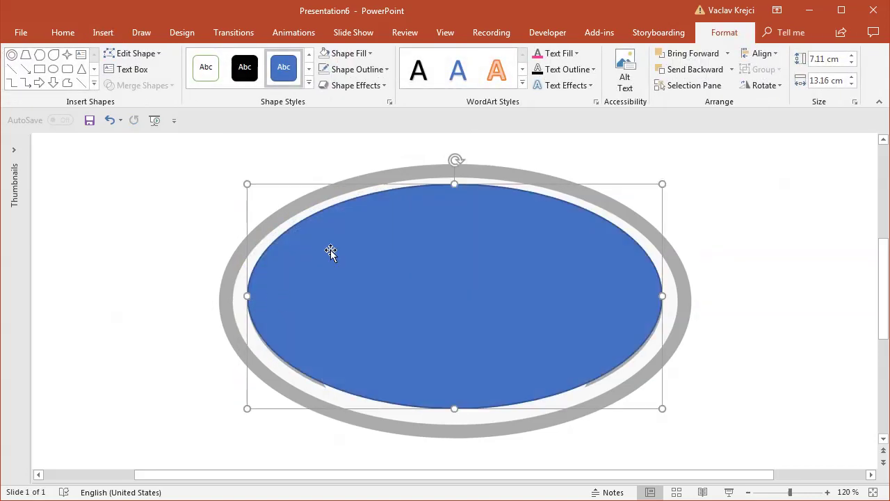
Step: Give the oval a blue fill at 55% transparency
{"action": "left_click", "coordinate": [358, 55]}
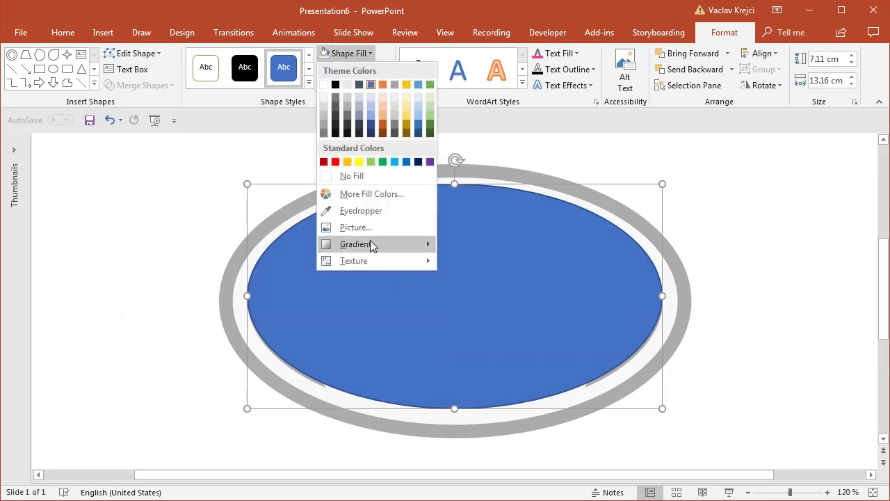
{"action": "left_click", "coordinate": [361, 193]}
{"action": "left_click_drag", "start_coordinate": [355, 367], "coordinate": [396, 367]}
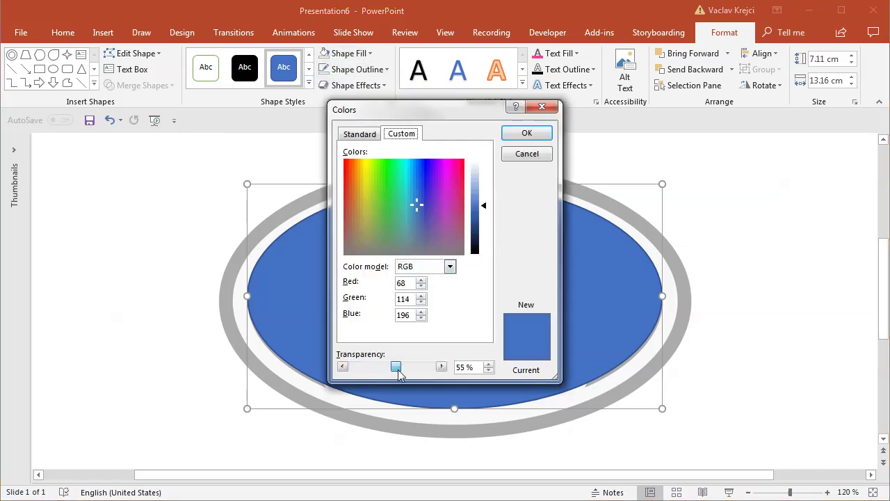
{"action": "left_click", "coordinate": [523, 133]}
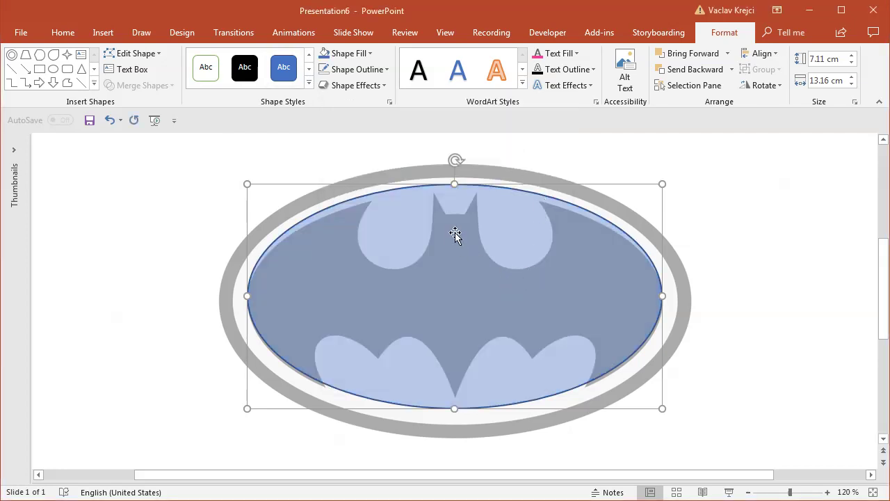
{"action": "right_click", "coordinate": [424, 203]}
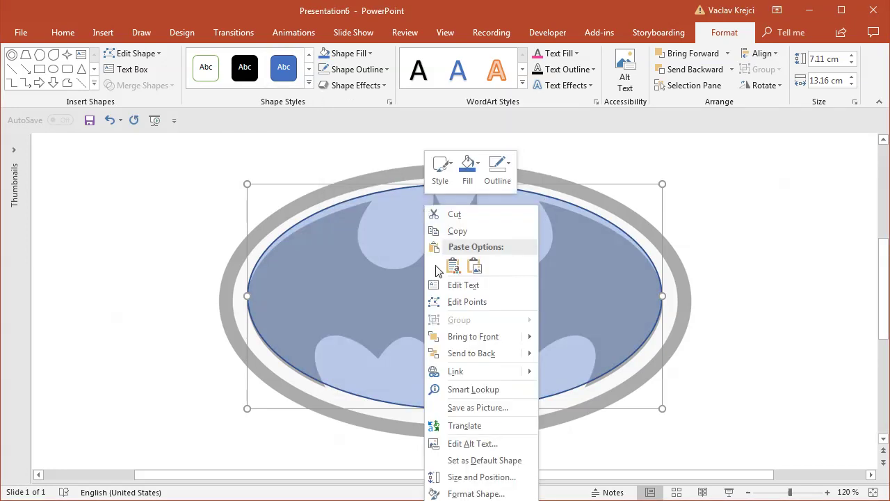
Step: Set the translucent oval as the default shape, nudge it down and trim its height to 7.02 cm
{"action": "left_click", "coordinate": [491, 460]}
{"action": "key", "text": "ctrl+Down"}
{"action": "key", "text": "ctrl+Down"}
{"action": "key", "text": "ctrl+Down"}
{"action": "key", "text": "ctrl+Down"}
{"action": "key", "text": "ctrl+Down"}
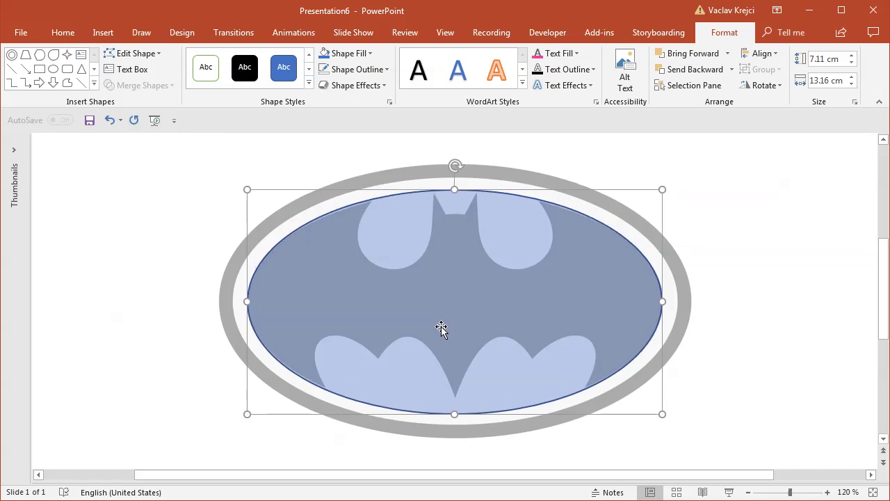
{"action": "key", "text": "ctrl+Down"}
{"action": "key", "text": "ctrl+Down"}
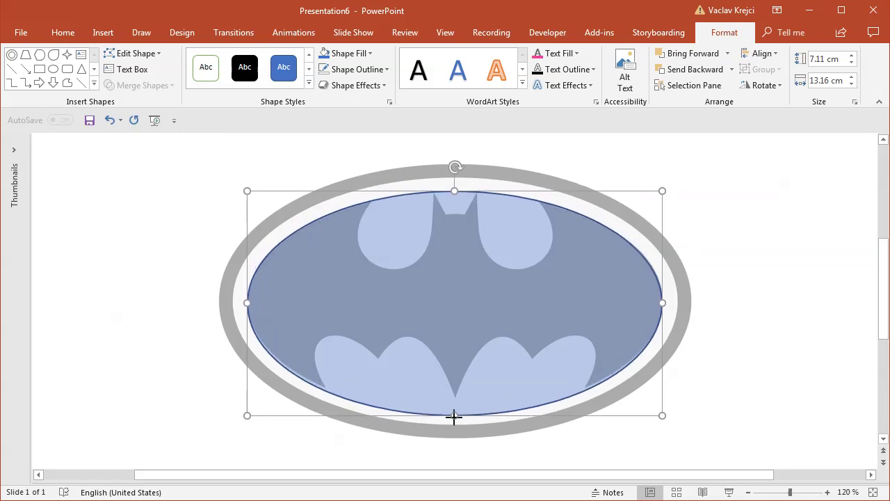
{"action": "left_click_drag", "start_coordinate": [454, 417], "coordinate": [456, 412]}
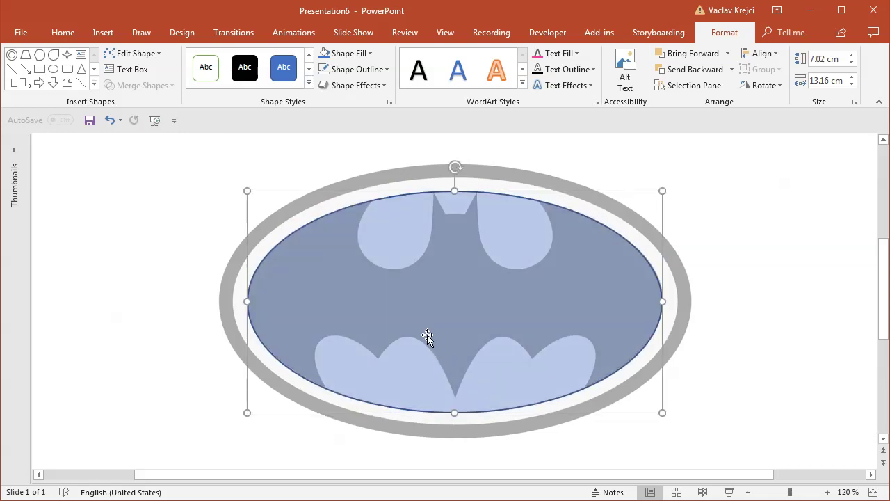
{"action": "left_click_drag", "start_coordinate": [566, 475], "coordinate": [602, 445]}
Step: Zoom in on the logo and duplicate the oval in place
{"action": "scroll", "coordinate": [882, 458], "scroll_direction": "down", "scroll_amount": 2}
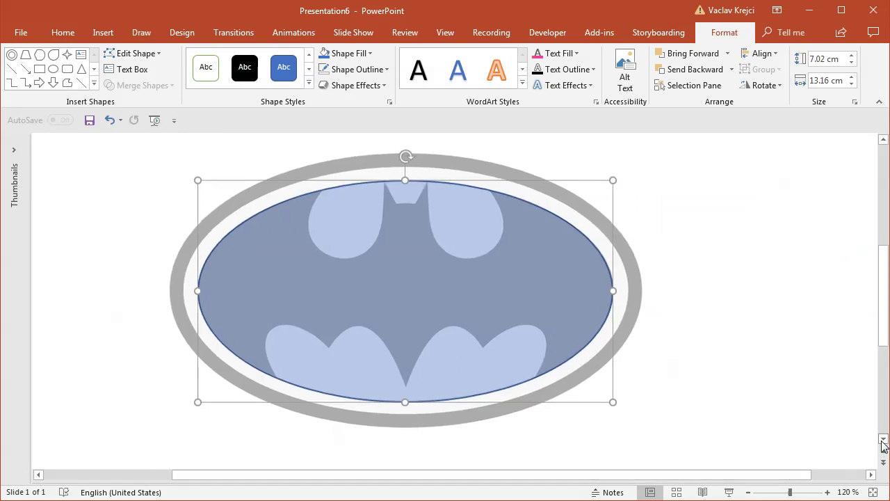
{"action": "left_click", "coordinate": [828, 492]}
{"action": "left_click", "coordinate": [827, 491]}
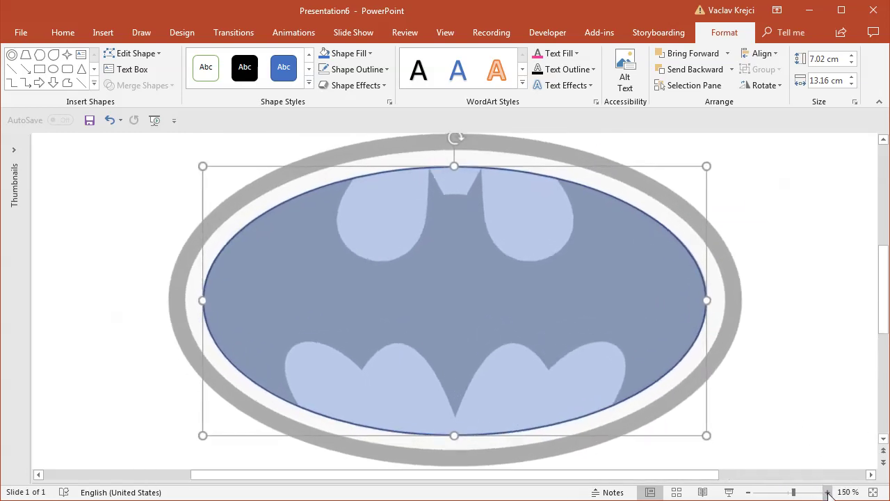
{"action": "left_click", "coordinate": [827, 492]}
{"action": "left_click", "coordinate": [827, 491]}
{"action": "scroll", "coordinate": [888, 316], "scroll_direction": "down", "scroll_amount": 1}
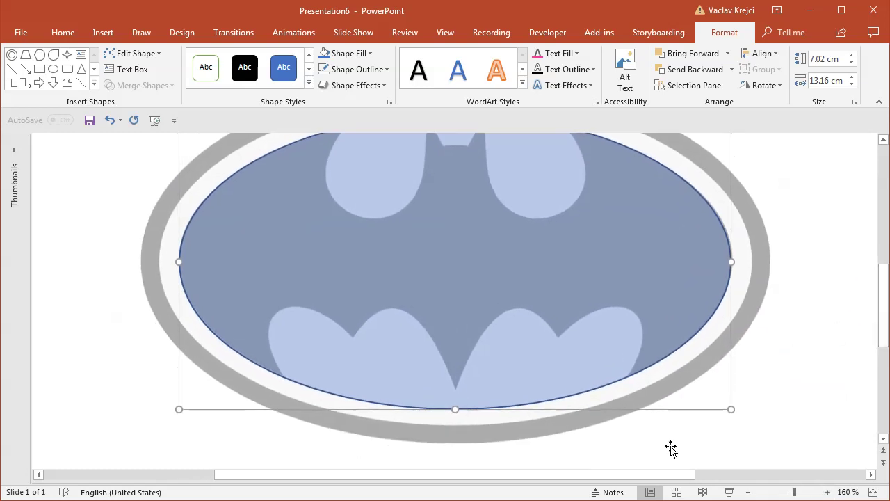
{"action": "left_click_drag", "start_coordinate": [675, 477], "coordinate": [689, 476]}
{"action": "left_click_drag", "start_coordinate": [518, 294], "coordinate": [487, 279]}
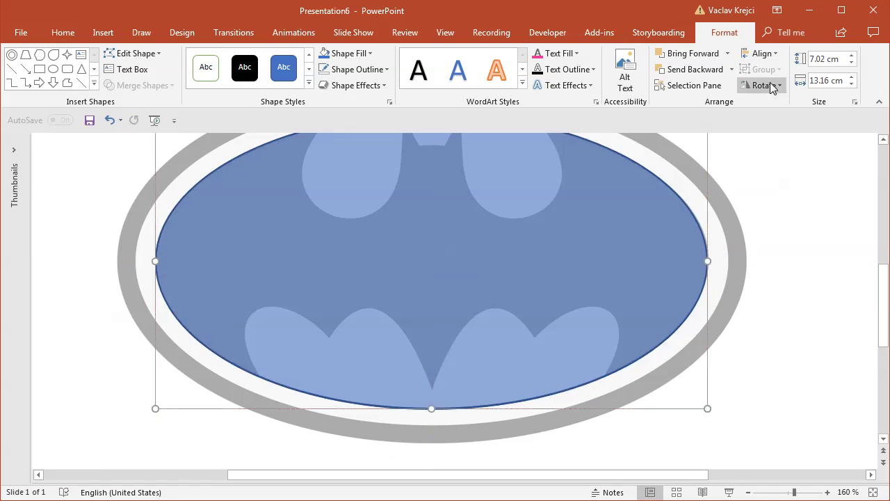
Step: Hide Oval 5 and Oval 4 in the Selection Pane
{"action": "left_click", "coordinate": [688, 85]}
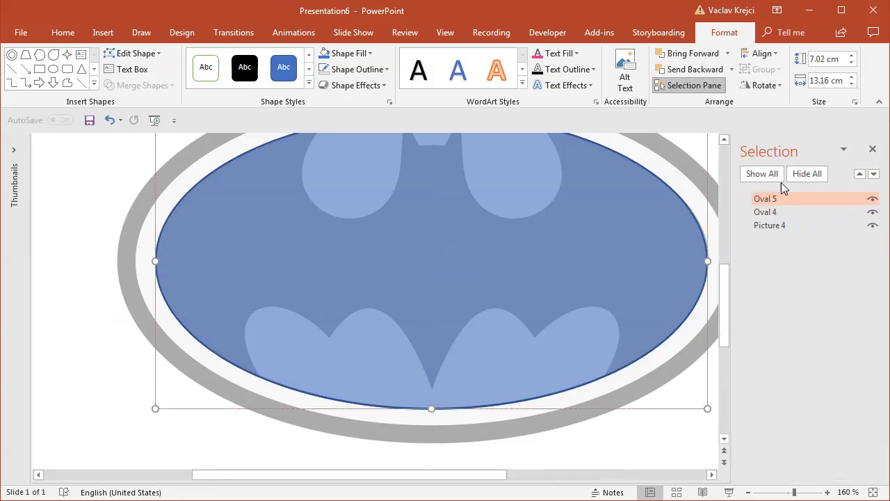
{"action": "left_click", "coordinate": [873, 199]}
{"action": "left_click", "coordinate": [873, 212]}
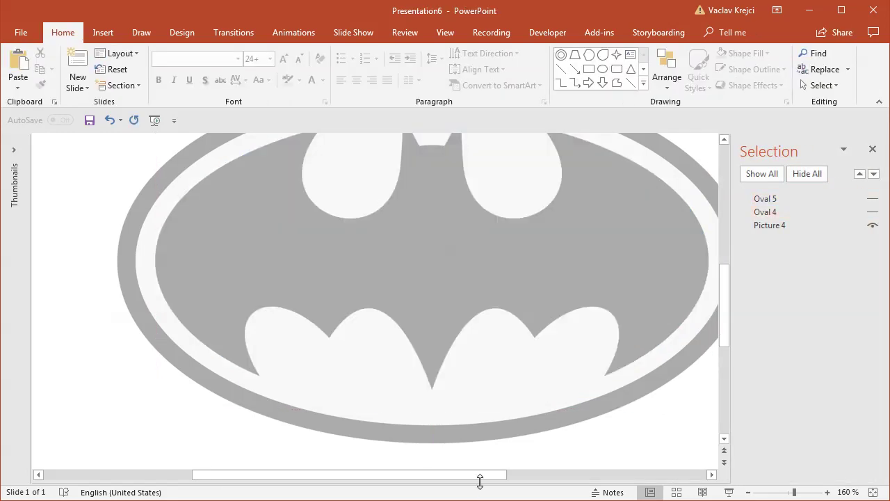
{"action": "left_click_drag", "start_coordinate": [480, 479], "coordinate": [530, 479]}
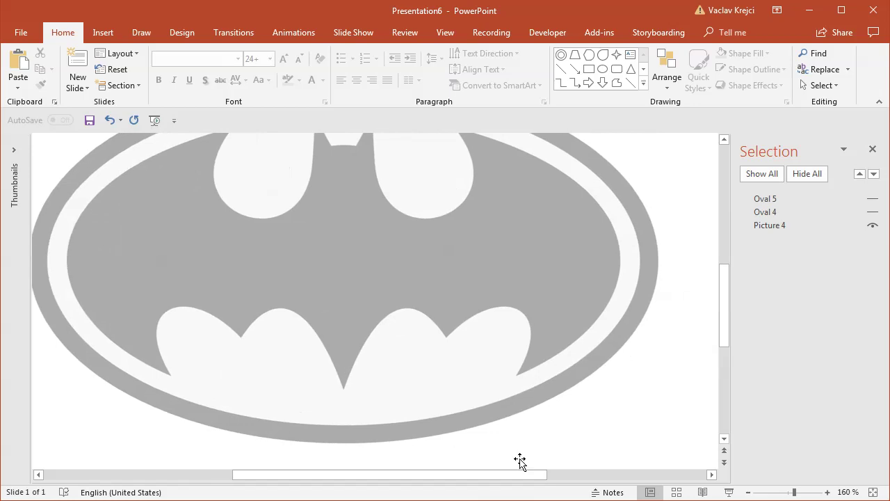
{"action": "left_click", "coordinate": [103, 32]}
Step: Draw a tilted 1.92 cm-high oval along the right wing's lower scallop
{"action": "left_click", "coordinate": [206, 70]}
{"action": "left_click", "coordinate": [324, 117]}
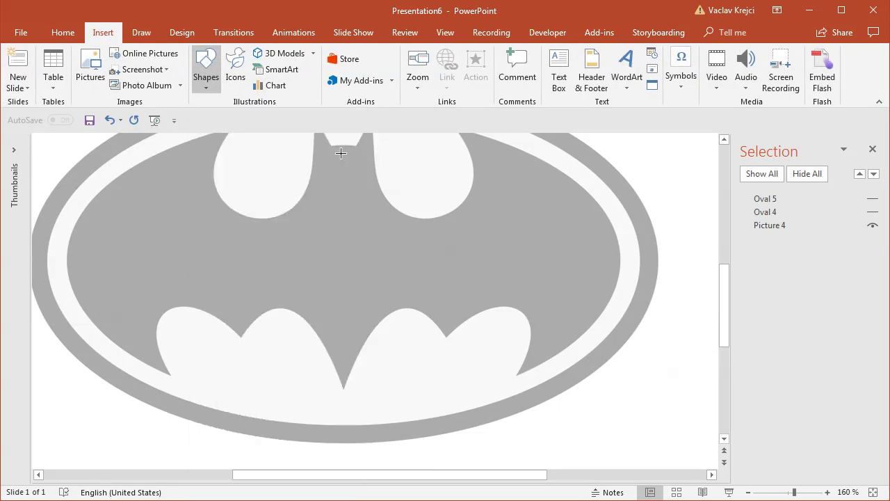
{"action": "mouse_move", "coordinate": [396, 286]}
{"action": "left_mouse_down"}
{"action": "mouse_move", "coordinate": [451, 407]}
{"action": "mouse_move", "coordinate": [484, 441]}
{"action": "left_mouse_up"}
{"action": "left_click_drag", "start_coordinate": [440, 265], "coordinate": [491, 278]}
{"action": "left_click_drag", "start_coordinate": [483, 359], "coordinate": [492, 367]}
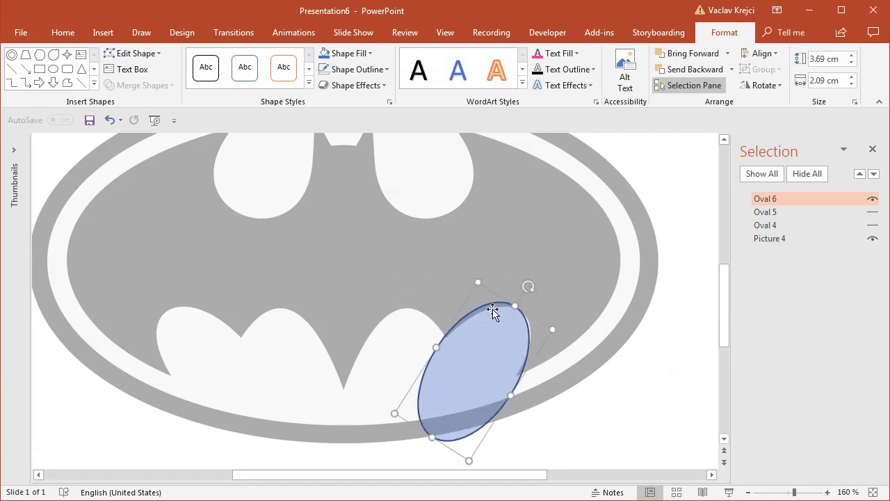
{"action": "left_click_drag", "start_coordinate": [527, 285], "coordinate": [533, 290]}
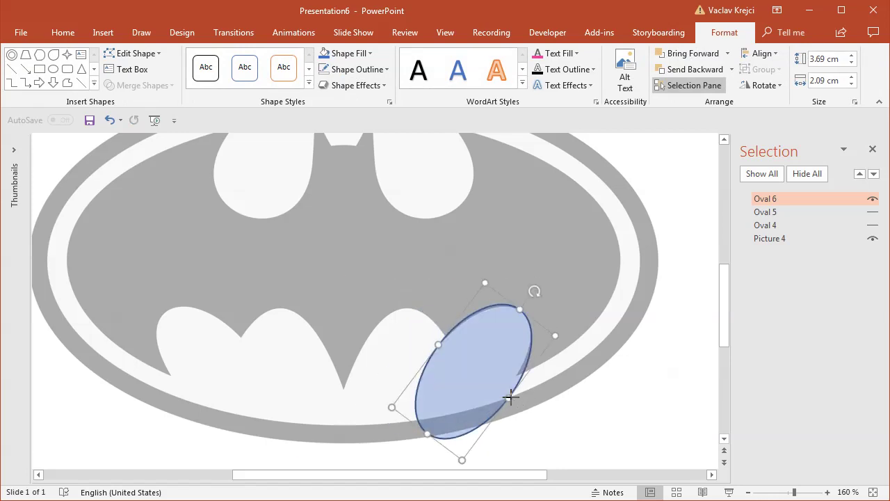
{"action": "left_click_drag", "start_coordinate": [510, 397], "coordinate": [501, 393]}
{"action": "left_click_drag", "start_coordinate": [491, 360], "coordinate": [494, 352]}
{"action": "left_click_drag", "start_coordinate": [530, 289], "coordinate": [540, 297]}
{"action": "left_click_drag", "start_coordinate": [487, 371], "coordinate": [486, 367]}
{"action": "key", "text": "ctrl+Down"}
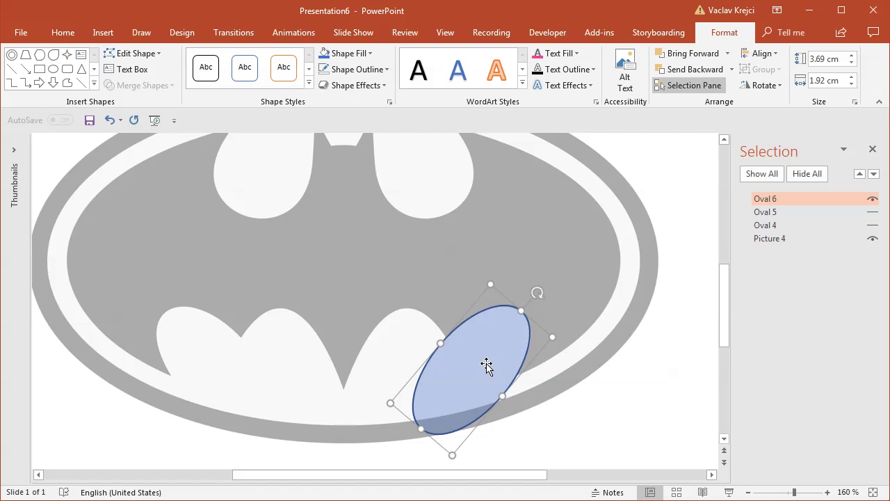
Step: Copy the oval leftward, stand it upright at 2.95 cm wide, then stretch it tall and tilt it
{"action": "left_click_drag", "start_coordinate": [486, 367], "coordinate": [396, 373]}
{"action": "left_click_drag", "start_coordinate": [453, 322], "coordinate": [403, 309]}
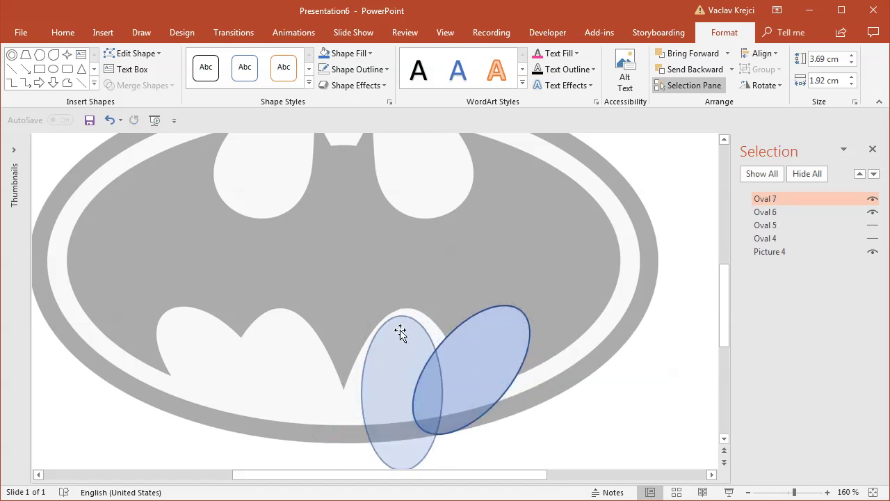
{"action": "left_click_drag", "start_coordinate": [434, 398], "coordinate": [416, 393]}
{"action": "left_click_drag", "start_coordinate": [719, 335], "coordinate": [720, 377]}
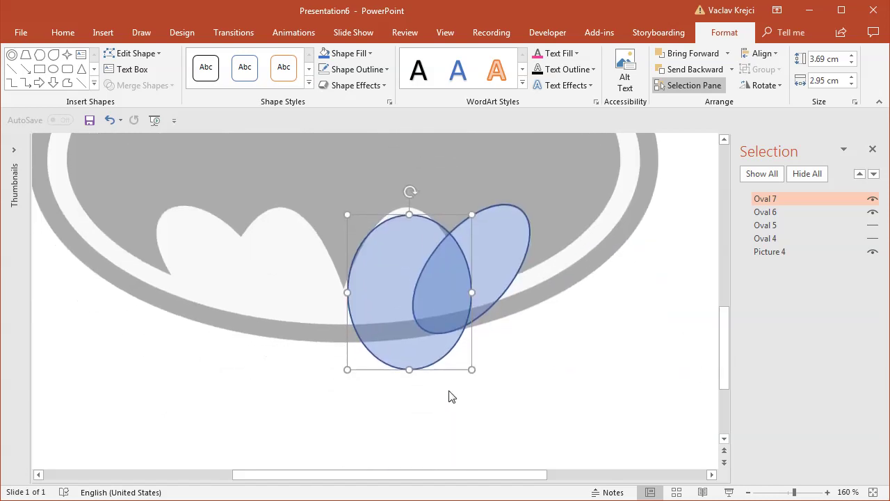
{"action": "left_click_drag", "start_coordinate": [409, 369], "coordinate": [409, 461]}
{"action": "left_click_drag", "start_coordinate": [417, 187], "coordinate": [426, 187]}
{"action": "left_click_drag", "start_coordinate": [404, 271], "coordinate": [391, 268]}
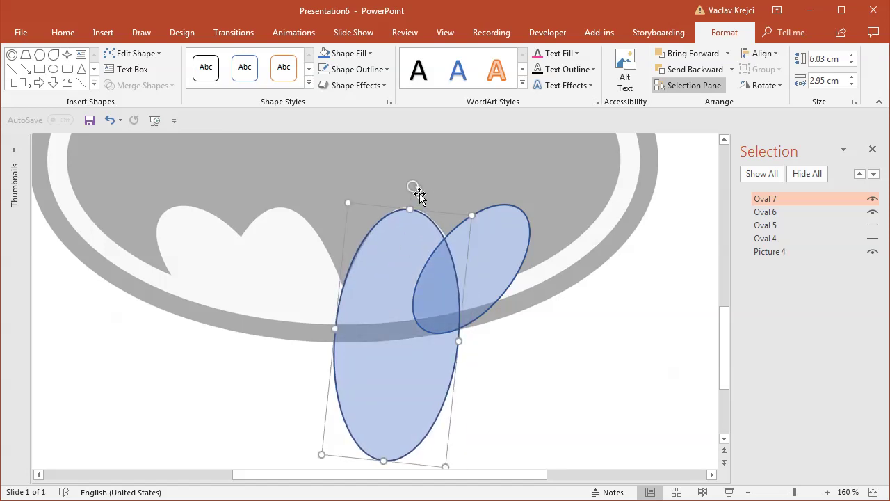
{"action": "left_click_drag", "start_coordinate": [413, 189], "coordinate": [408, 188]}
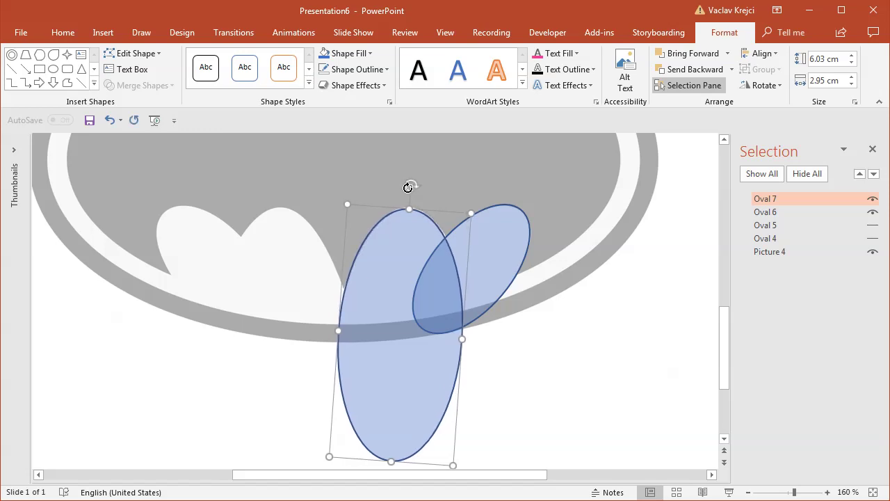
{"action": "left_click", "coordinate": [496, 261], "text": "shift"}
Step: Duplicate the two wing ovals, align the copies and group them
{"action": "key", "text": "ctrl+d"}
{"action": "left_click_drag", "start_coordinate": [495, 271], "coordinate": [415, 226]}
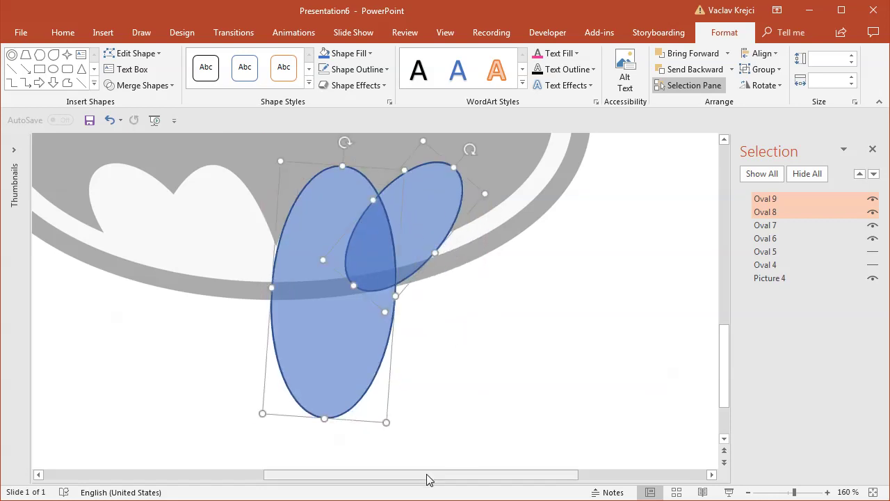
{"action": "left_click_drag", "start_coordinate": [427, 475], "coordinate": [380, 475]}
{"action": "left_click_drag", "start_coordinate": [729, 343], "coordinate": [725, 327]}
{"action": "key", "text": "ctrl+g"}
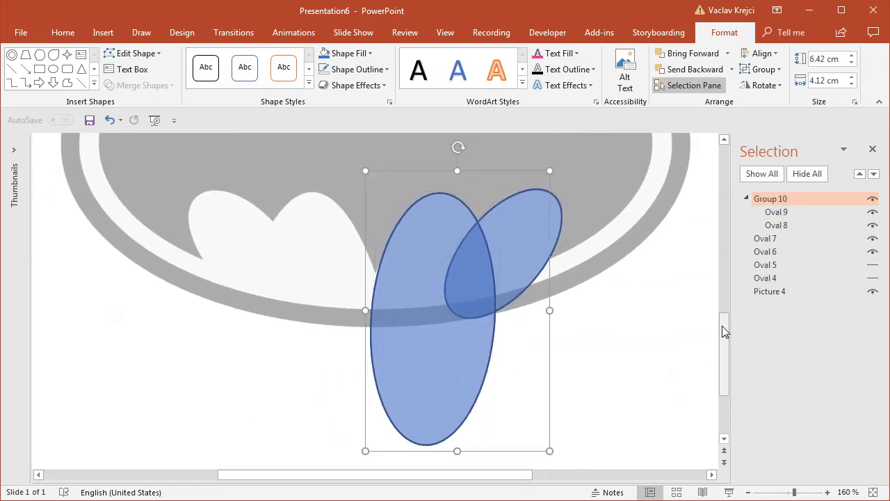
Step: Flip the grouped pair horizontally and position it over the logo's left half
{"action": "left_click", "coordinate": [759, 85]}
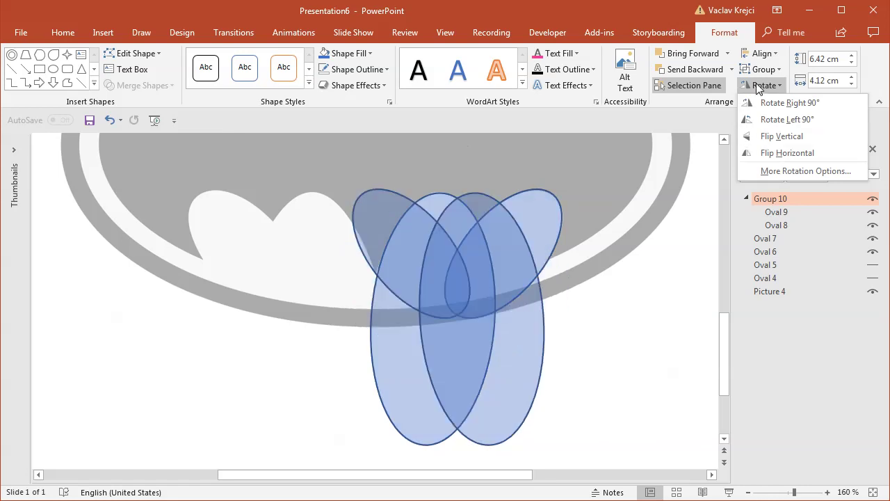
{"action": "left_click", "coordinate": [544, 278]}
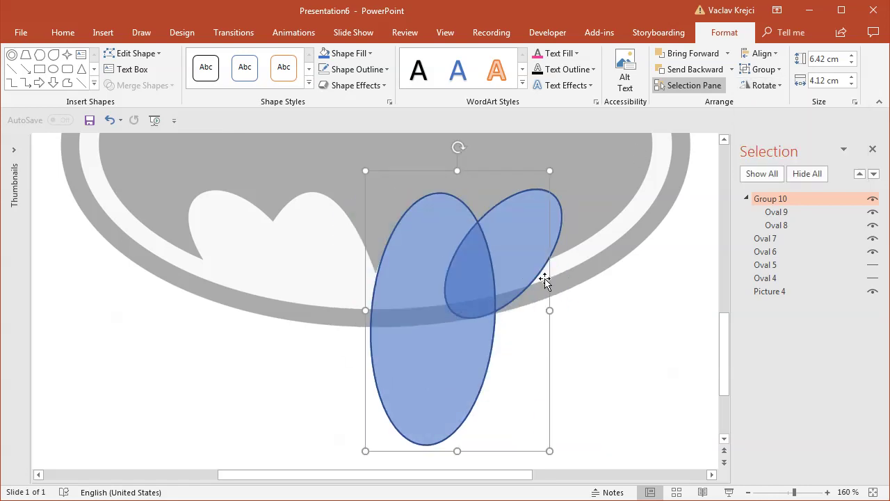
{"action": "left_click", "coordinate": [763, 85]}
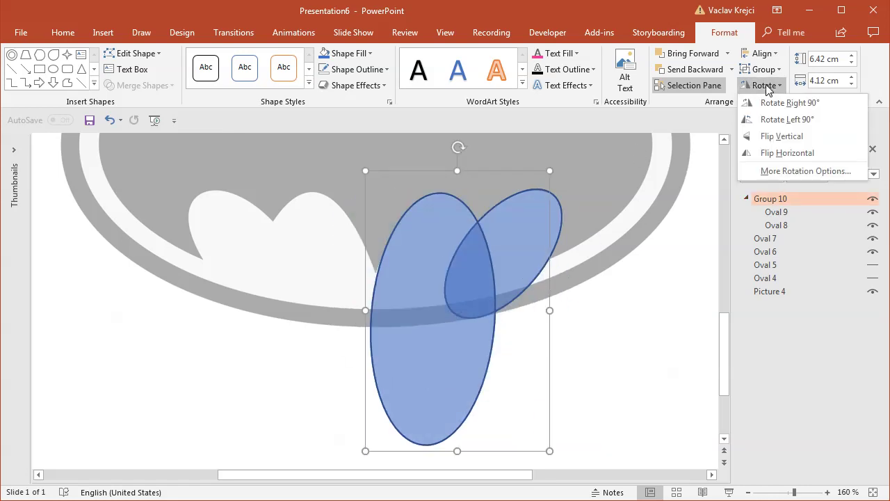
{"action": "left_click", "coordinate": [787, 152]}
{"action": "left_click_drag", "start_coordinate": [354, 322], "coordinate": [333, 322]}
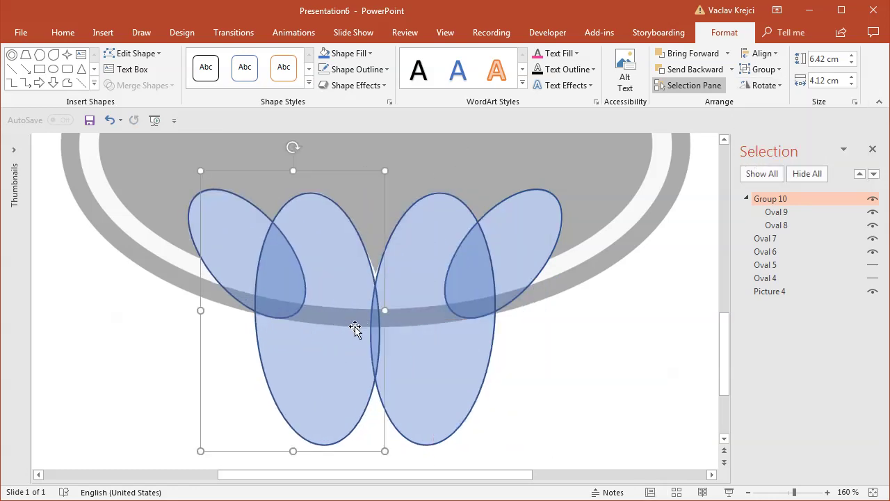
{"action": "key", "text": "ctrl+Right"}
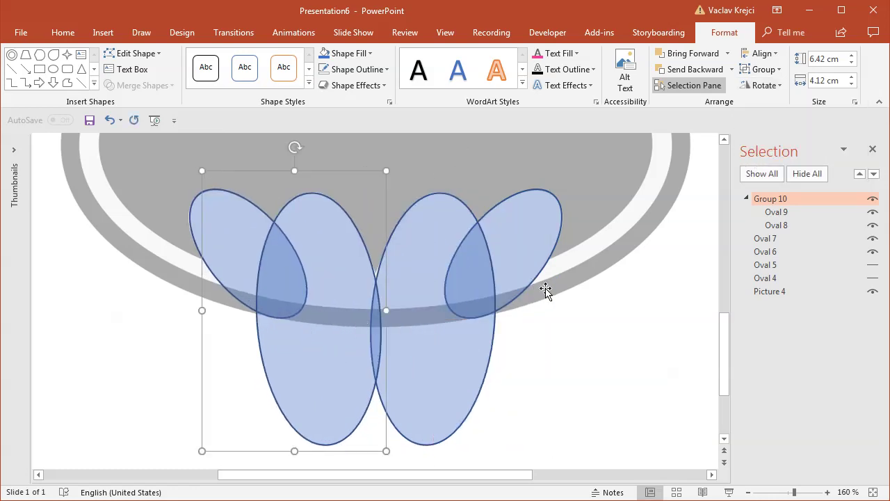
{"action": "left_click", "coordinate": [479, 292], "text": "shift"}
{"action": "left_click", "coordinate": [522, 261], "text": "shift"}
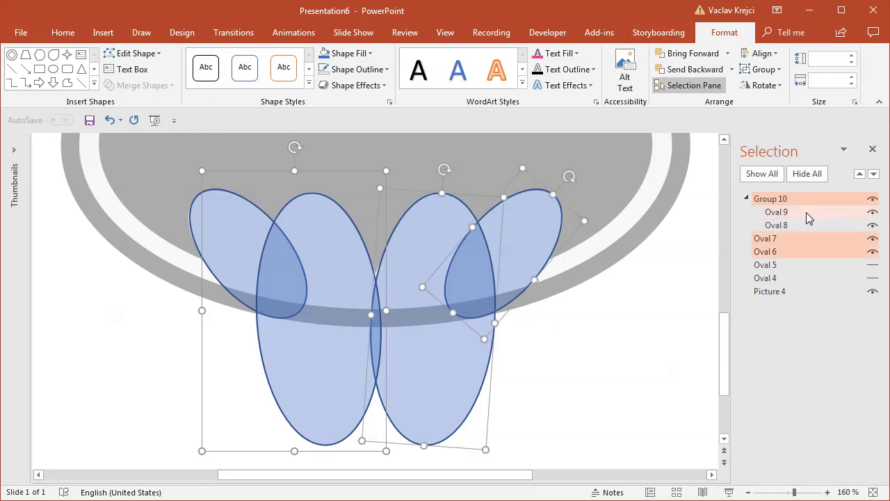
Step: Ungroup the left pair and Union all four wing ovals into one shape
{"action": "left_click", "coordinate": [620, 332]}
{"action": "left_click", "coordinate": [322, 352]}
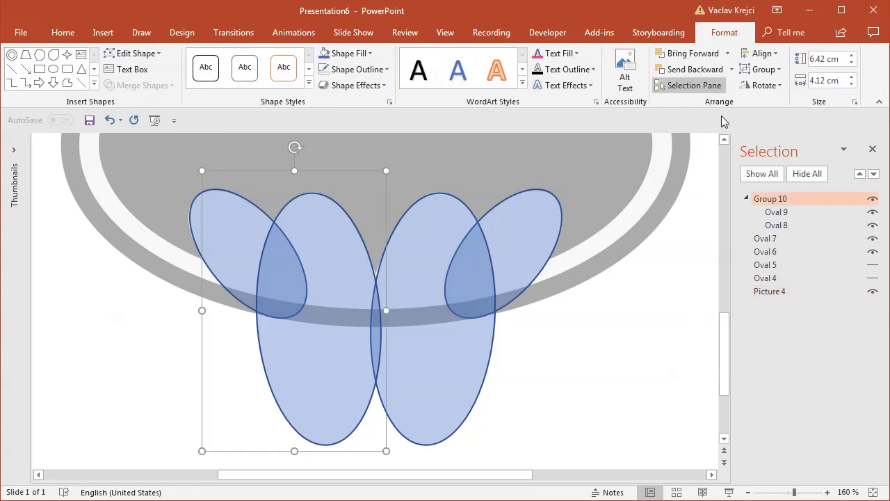
{"action": "left_click", "coordinate": [764, 69]}
{"action": "left_click", "coordinate": [775, 121]}
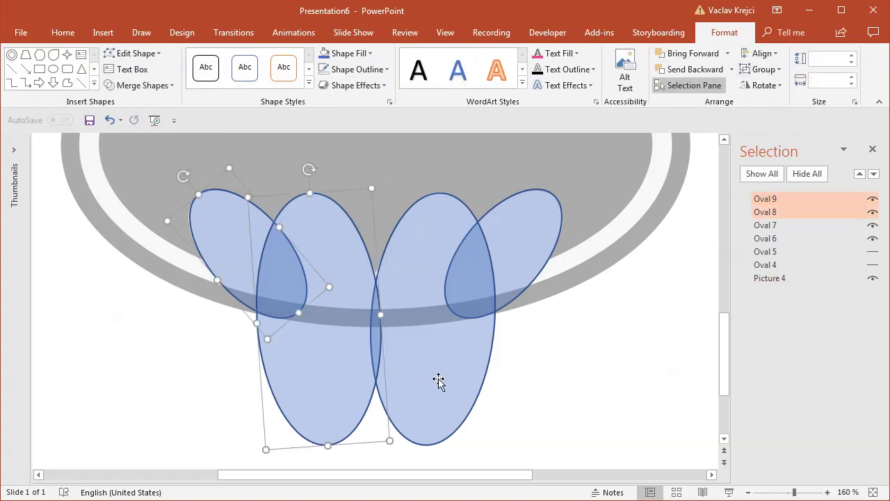
{"action": "left_click", "coordinate": [417, 376], "text": "shift"}
{"action": "left_click", "coordinate": [539, 254], "text": "shift"}
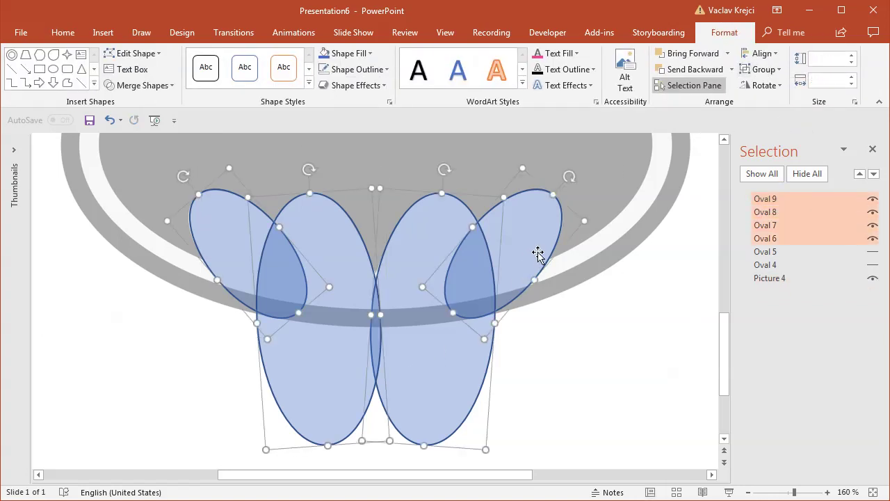
{"action": "left_click", "coordinate": [137, 85]}
{"action": "left_click", "coordinate": [134, 104]}
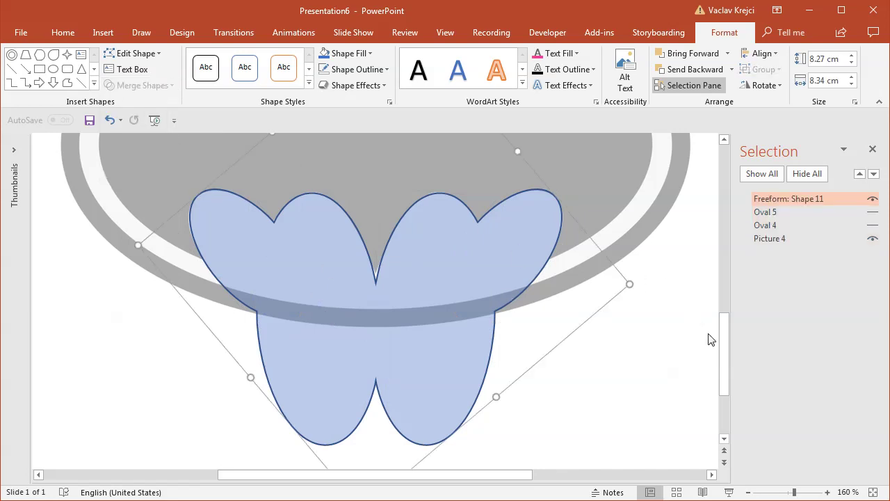
{"action": "left_click_drag", "start_coordinate": [724, 341], "coordinate": [724, 302]}
Step: Subtract the merged wing shape from the large oval (Oval 4)
{"action": "left_click", "coordinate": [764, 225]}
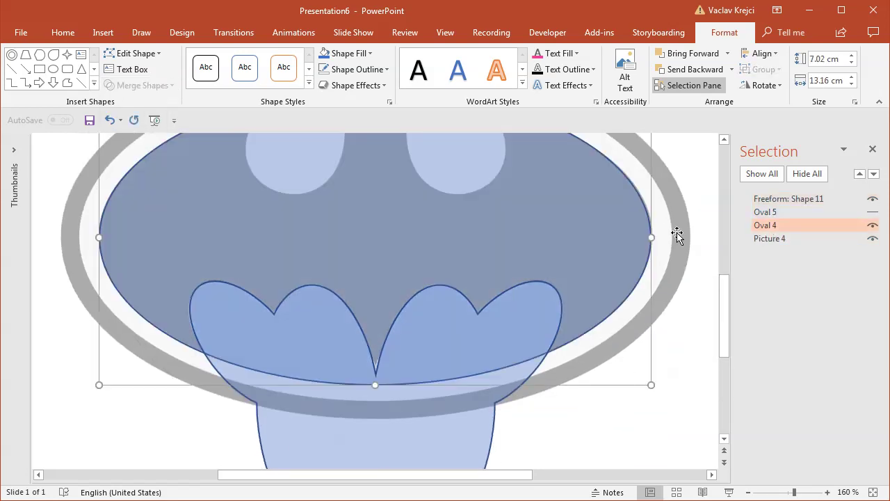
{"action": "left_click", "coordinate": [441, 443], "text": "shift"}
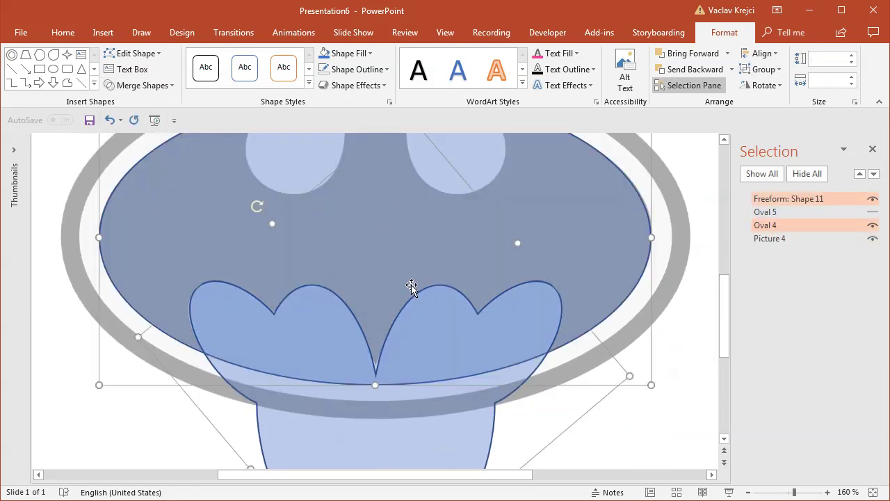
{"action": "left_click", "coordinate": [152, 89]}
{"action": "left_click", "coordinate": [149, 168]}
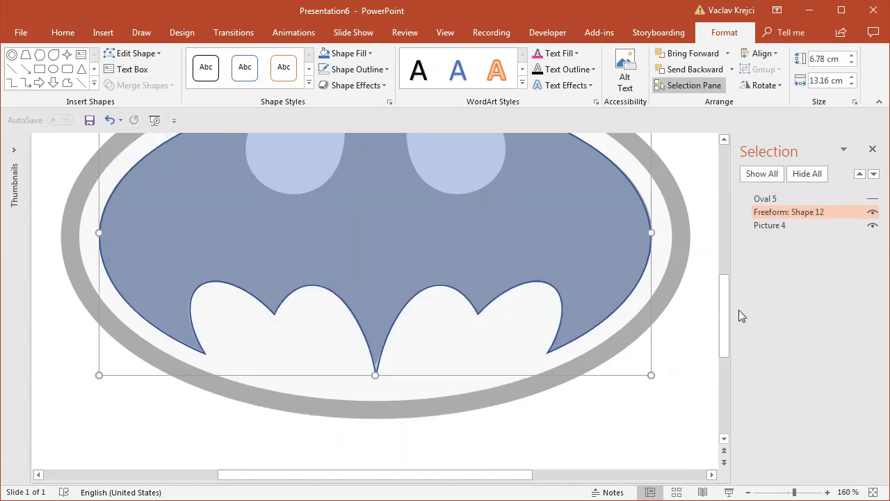
{"action": "scroll", "coordinate": [282, 416], "scroll_direction": "up", "scroll_amount": 1}
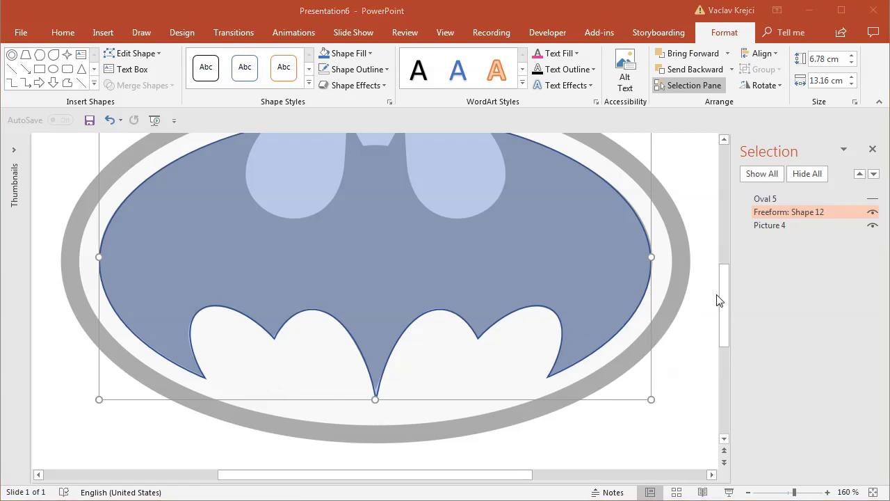
Step: Hide Freeform: Shape 12 and zoom to 310% on the logo's head and ears
{"action": "left_click_drag", "start_coordinate": [725, 282], "coordinate": [730, 246]}
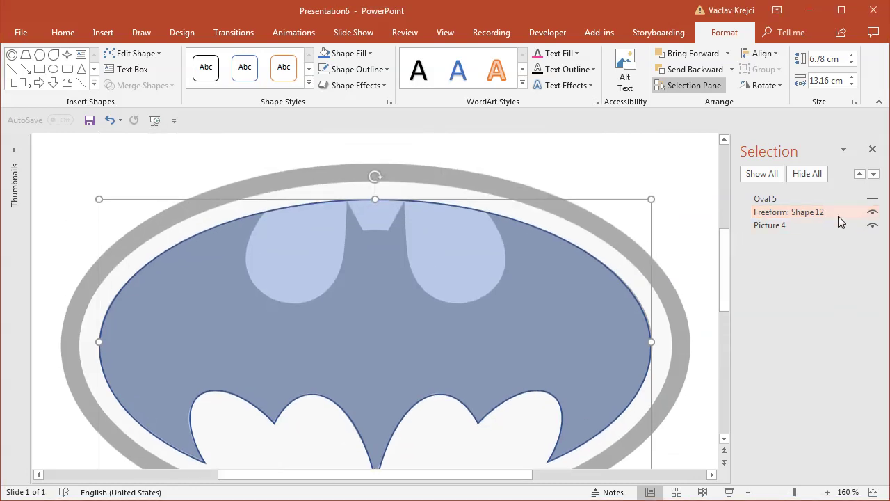
{"action": "left_click", "coordinate": [873, 213]}
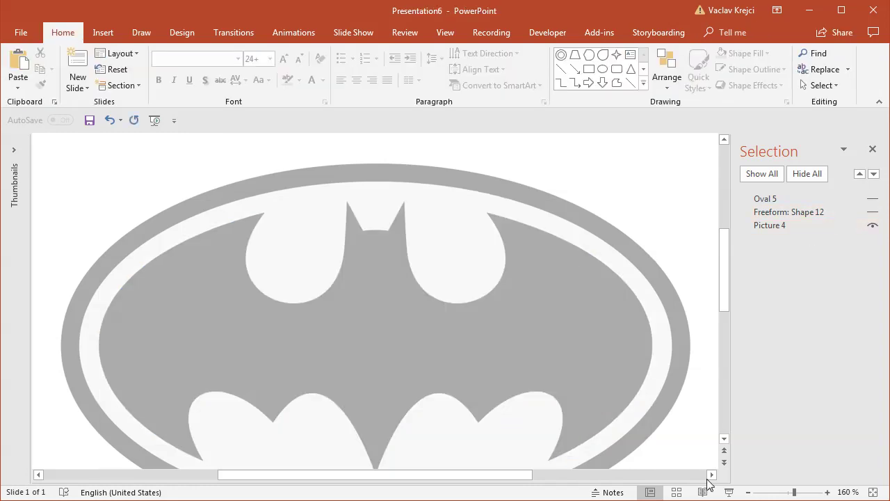
{"action": "left_click", "coordinate": [806, 492]}
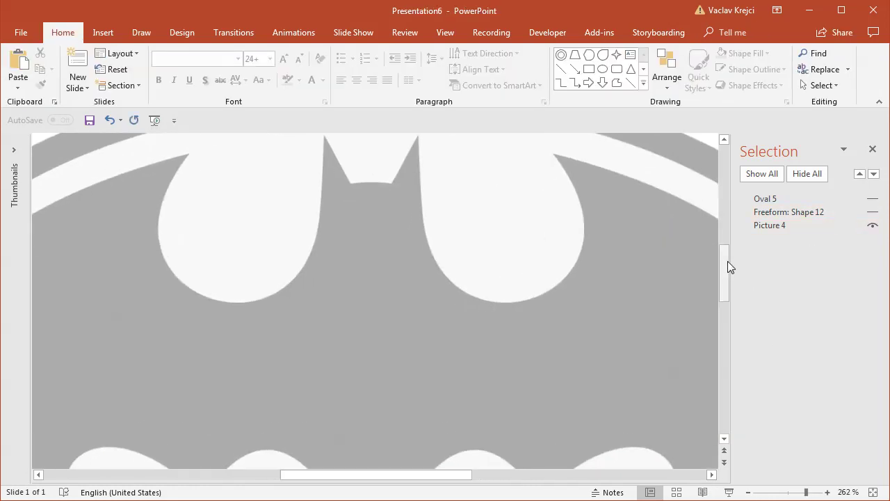
{"action": "left_click", "coordinate": [826, 491]}
{"action": "left_click", "coordinate": [827, 492]}
{"action": "left_click", "coordinate": [827, 492]}
{"action": "left_click", "coordinate": [826, 492]}
{"action": "left_click", "coordinate": [827, 492]}
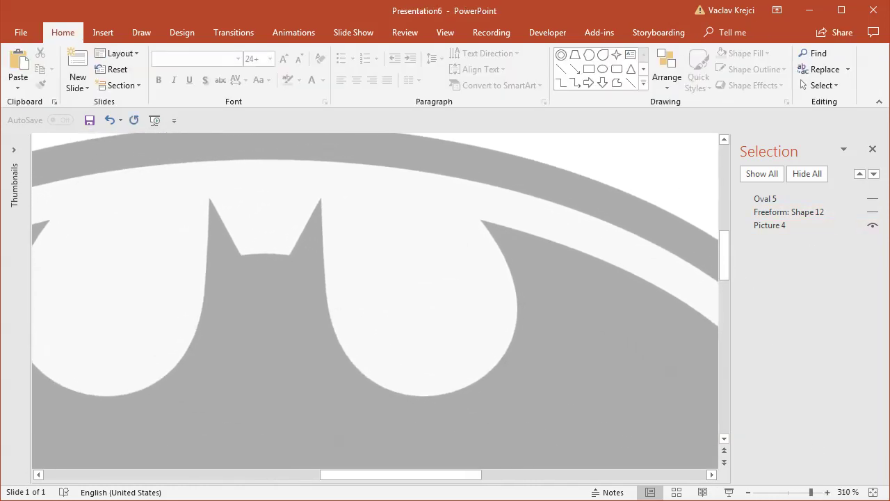
{"action": "left_click_drag", "start_coordinate": [404, 475], "coordinate": [352, 475]}
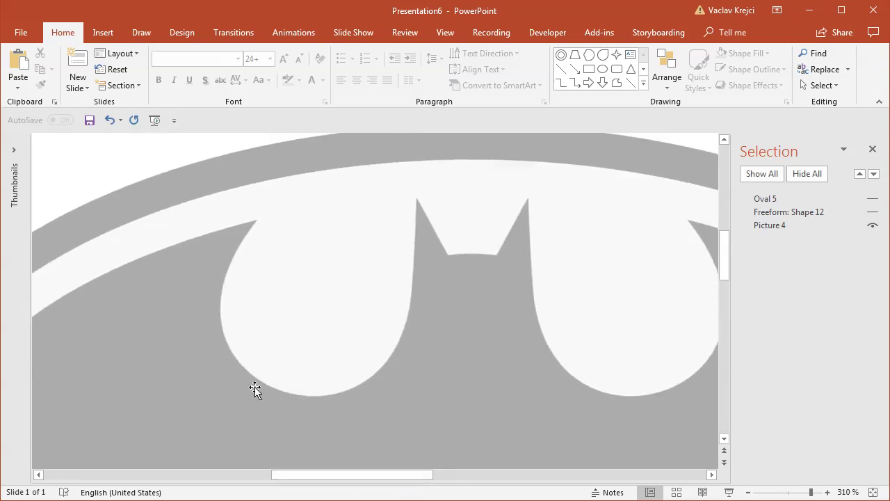
{"action": "left_click", "coordinate": [103, 33]}
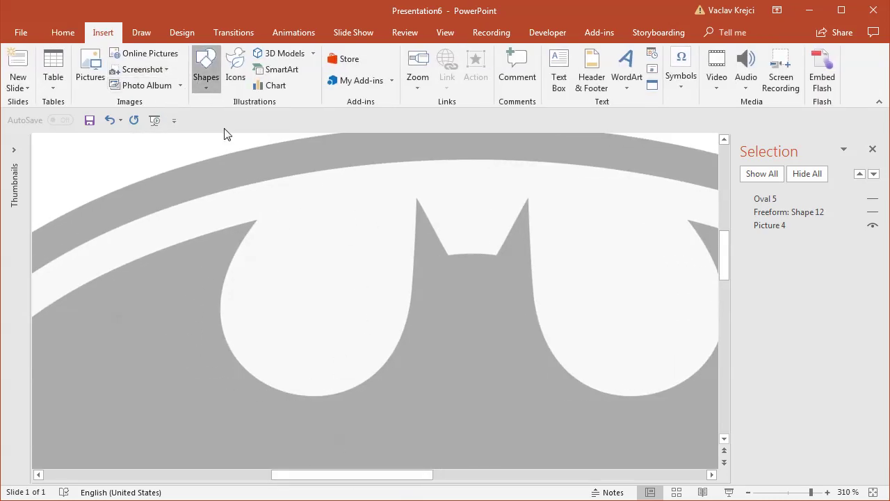
Step: Draw a 2.29 cm circle over the curve left of the bat's ears
{"action": "left_click", "coordinate": [325, 117]}
{"action": "left_click_drag", "start_coordinate": [224, 212], "coordinate": [363, 323]}
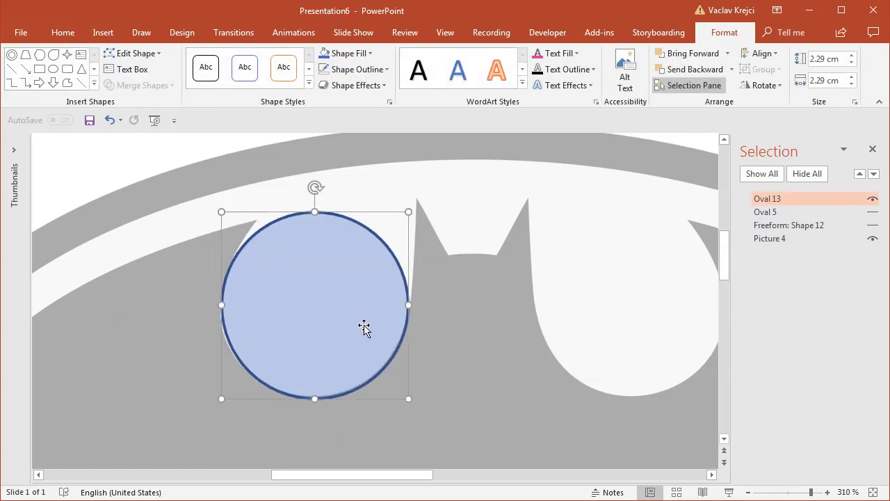
{"action": "key", "text": "ctrl+Left"}
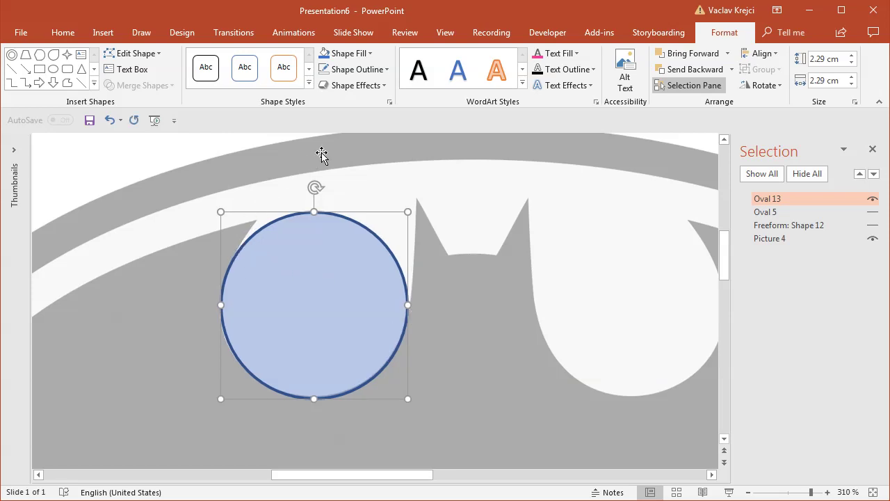
Step: Add a tilted 2.35 × 1.58 cm ellipse overlapping the top of the circle
{"action": "left_click", "coordinate": [52, 69]}
{"action": "left_click_drag", "start_coordinate": [277, 172], "coordinate": [404, 363]}
{"action": "left_click_drag", "start_coordinate": [342, 151], "coordinate": [344, 209]}
{"action": "left_click_drag", "start_coordinate": [365, 170], "coordinate": [336, 208]}
{"action": "key", "text": "ctrl+Left"}
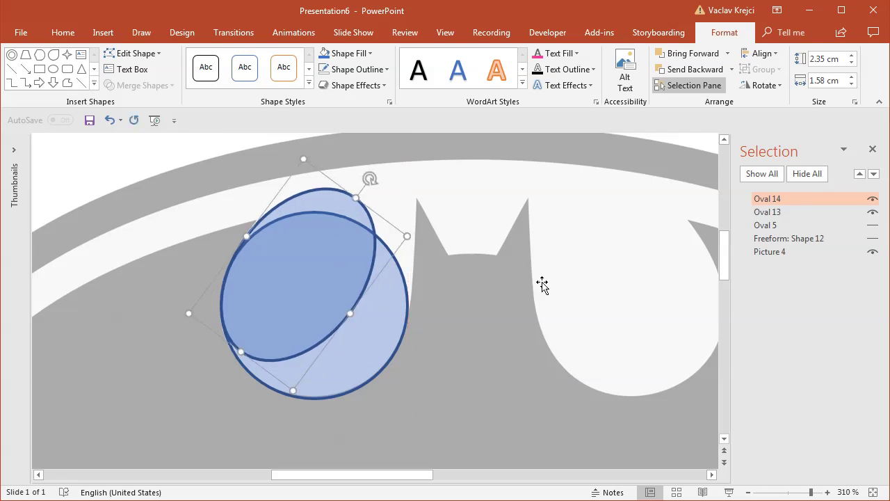
{"action": "key", "text": "ctrl+Up"}
{"action": "key", "text": "ctrl+Up"}
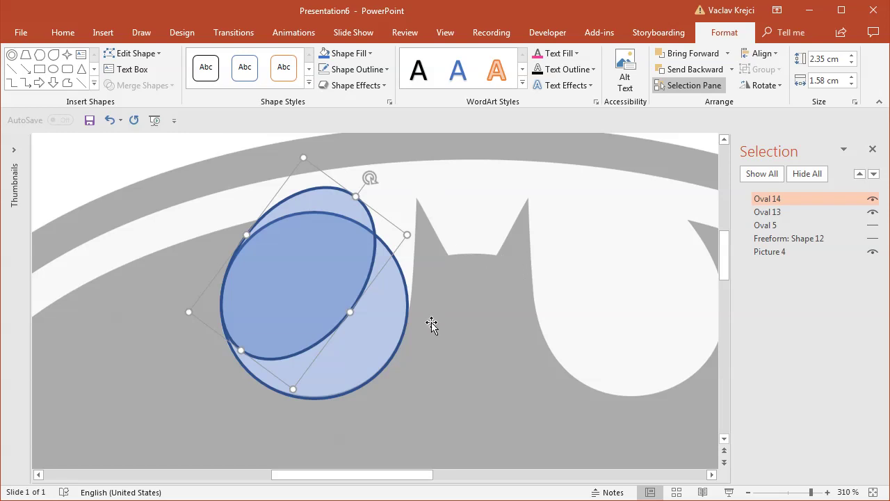
Step: Draw a tall narrow oval running down through the circle and ellipse
{"action": "left_click", "coordinate": [53, 69]}
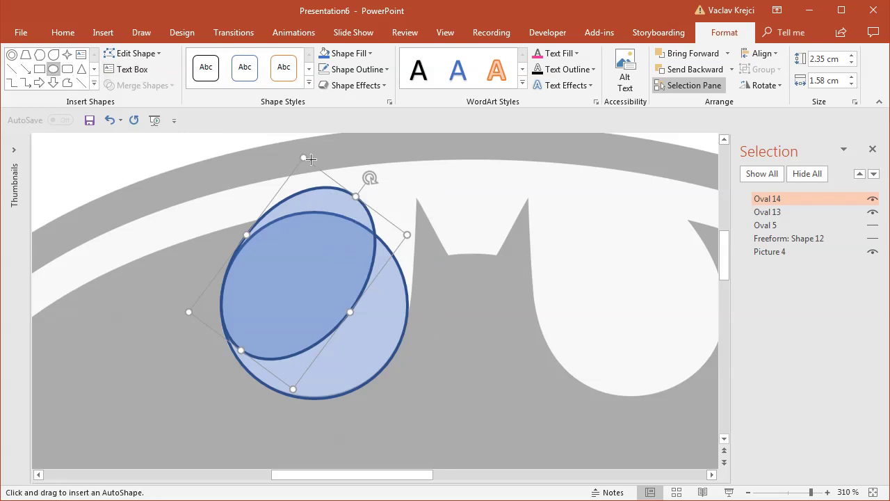
{"action": "mouse_move", "coordinate": [310, 159]}
{"action": "left_mouse_down"}
{"action": "mouse_move", "coordinate": [409, 341]}
{"action": "mouse_move", "coordinate": [421, 471]}
{"action": "left_mouse_up"}
{"action": "mouse_move", "coordinate": [383, 401]}
{"action": "left_mouse_down"}
{"action": "mouse_move", "coordinate": [374, 245]}
{"action": "mouse_move", "coordinate": [373, 285]}
{"action": "left_mouse_up"}
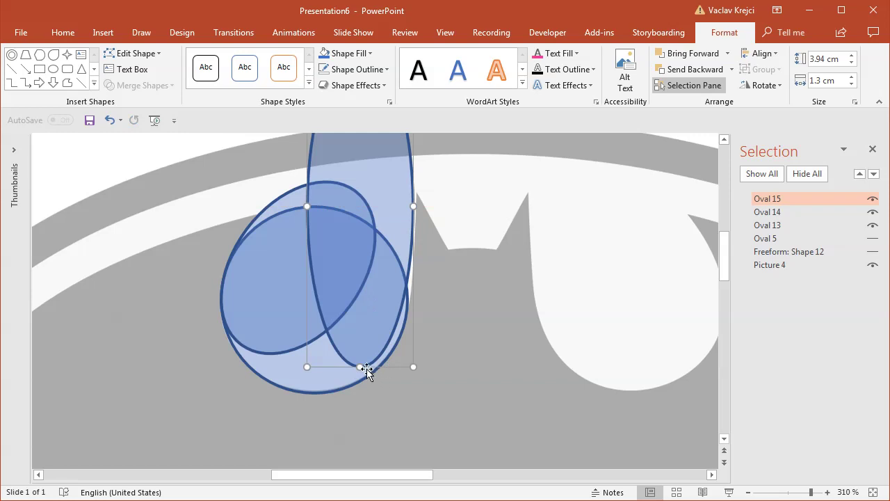
{"action": "left_click_drag", "start_coordinate": [367, 373], "coordinate": [385, 278]}
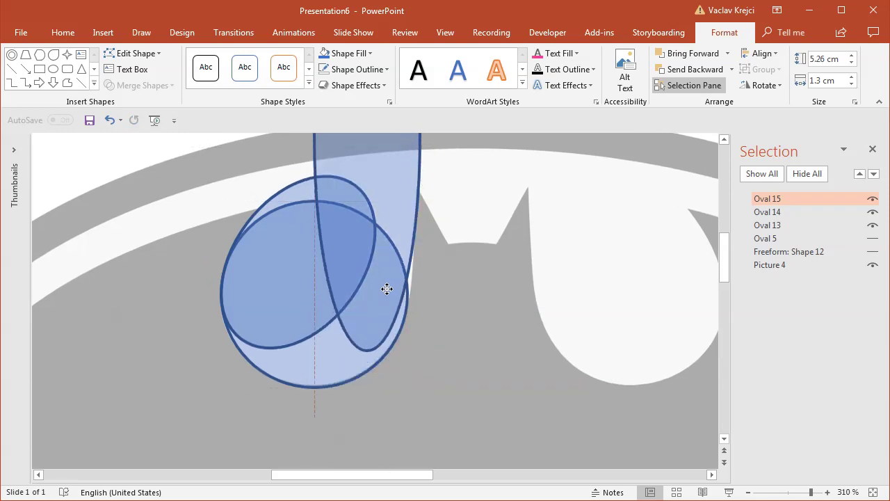
{"action": "left_click_drag", "start_coordinate": [387, 290], "coordinate": [382, 291]}
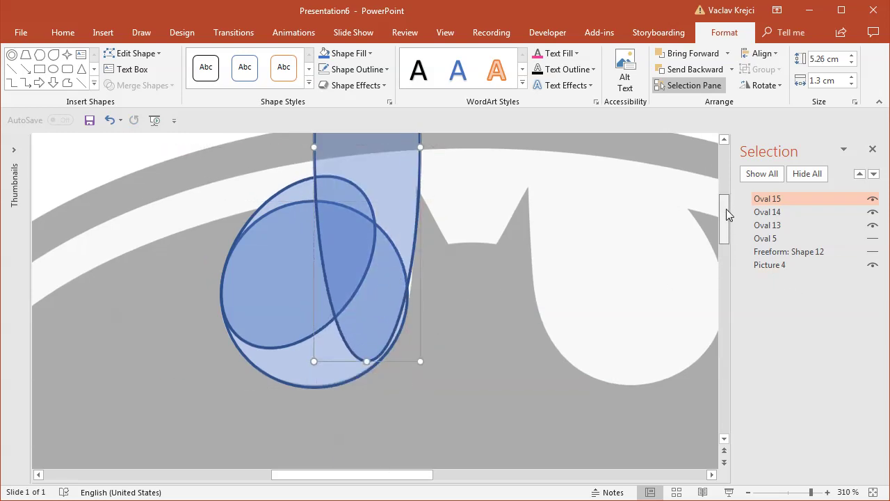
{"action": "left_click", "coordinate": [725, 215]}
{"action": "scroll", "coordinate": [723, 215], "scroll_direction": "down", "scroll_amount": 5}
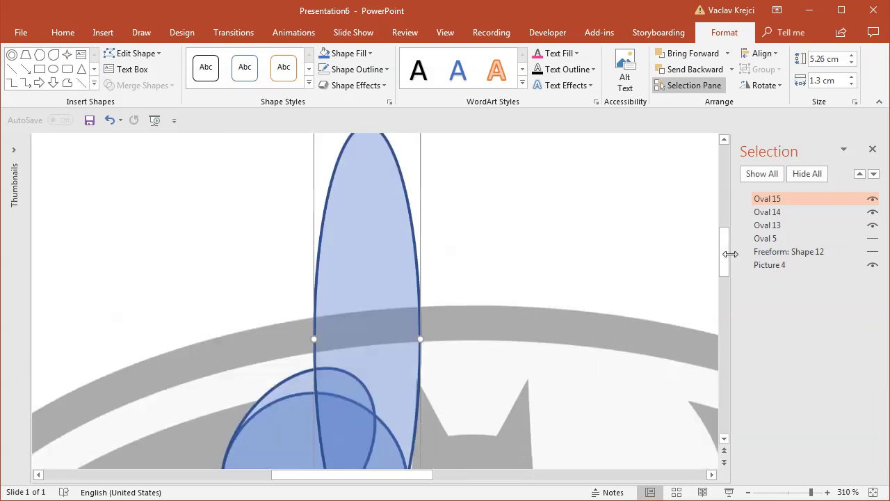
Step: Rotate the tall oval to −5° in Size and Position and nudge it into place
{"action": "right_click", "coordinate": [393, 192]}
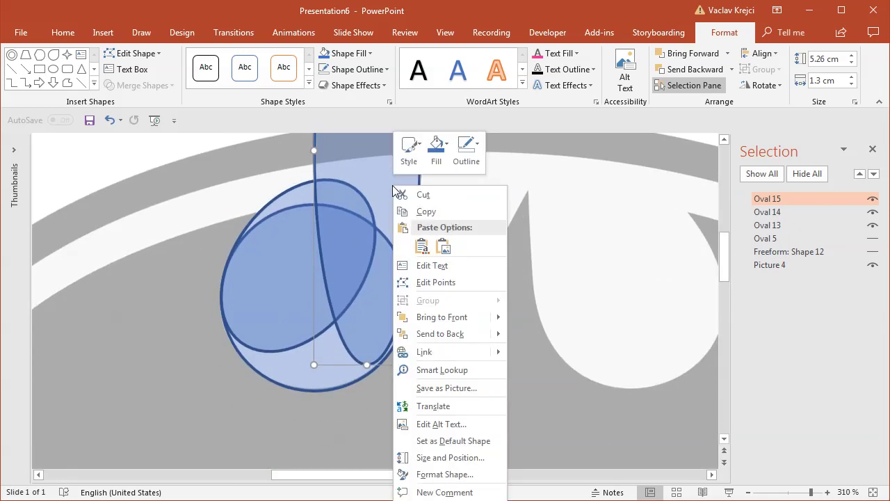
{"action": "left_click", "coordinate": [456, 455]}
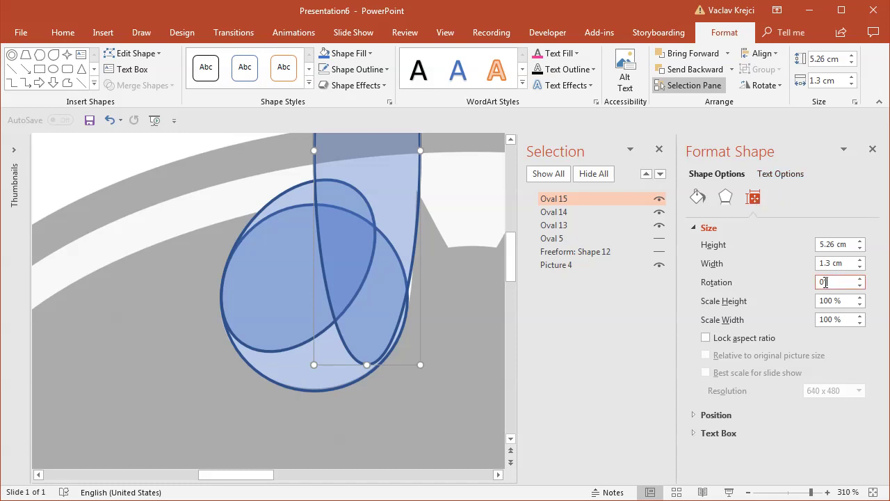
{"action": "key", "text": "Return"}
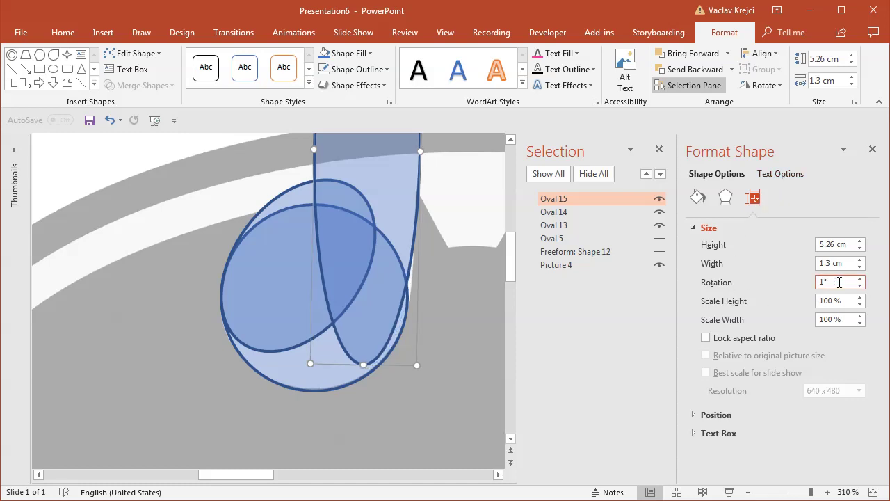
{"action": "key", "text": "Return"}
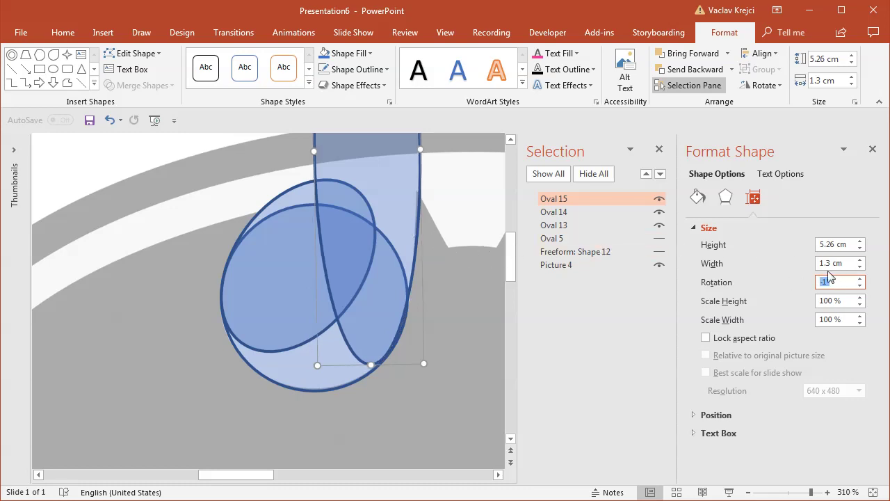
{"action": "key", "text": "Return"}
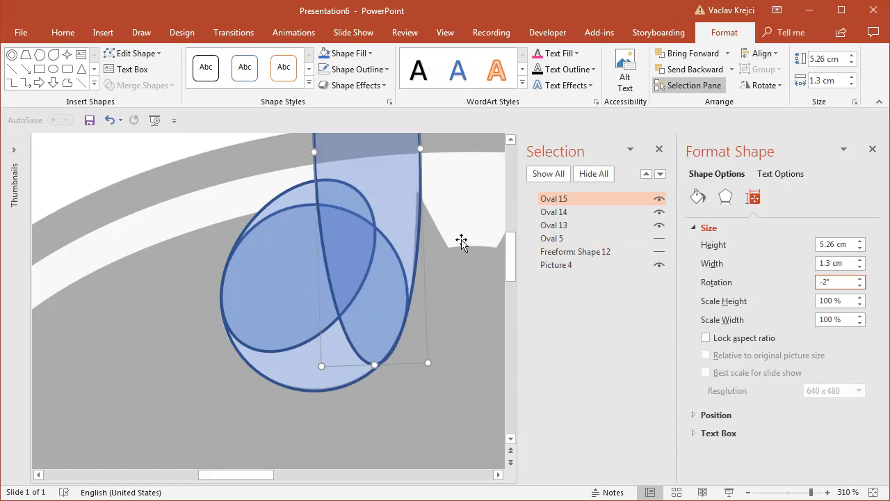
{"action": "key", "text": "Return"}
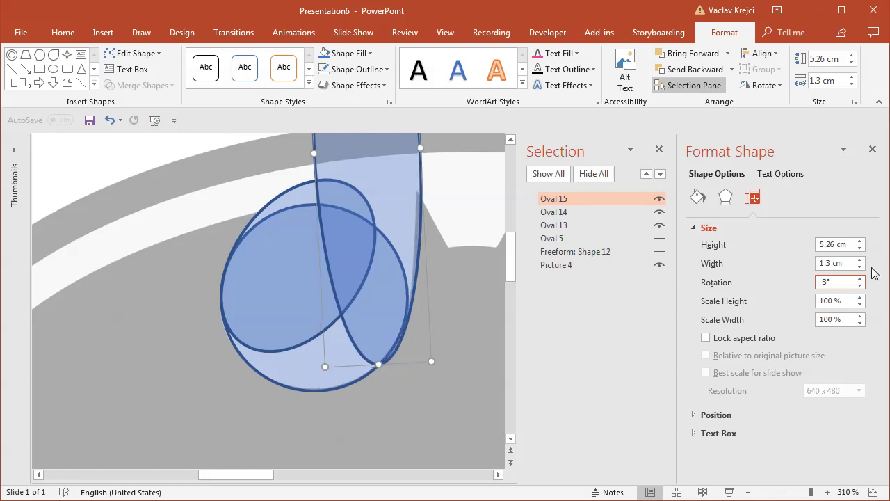
{"action": "key", "text": "Down"}
{"action": "key", "text": "Down"}
{"action": "key", "text": "Down"}
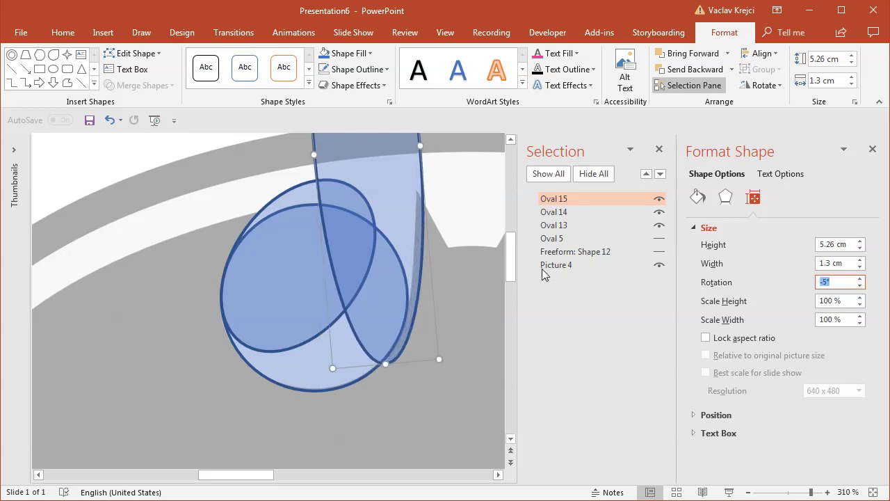
{"action": "mouse_move", "coordinate": [415, 241]}
{"action": "left_mouse_down"}
{"action": "mouse_move", "coordinate": [399, 235]}
{"action": "mouse_move", "coordinate": [406, 237]}
{"action": "left_mouse_up"}
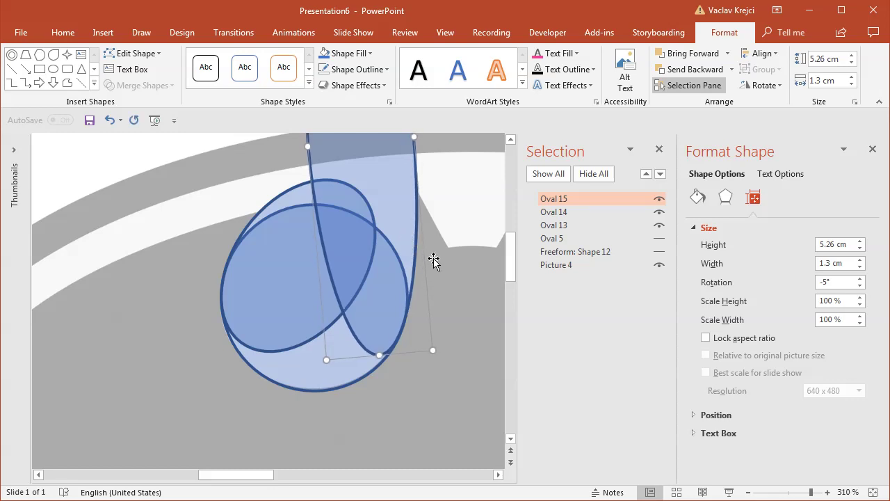
{"action": "key", "text": "ctrl+Right"}
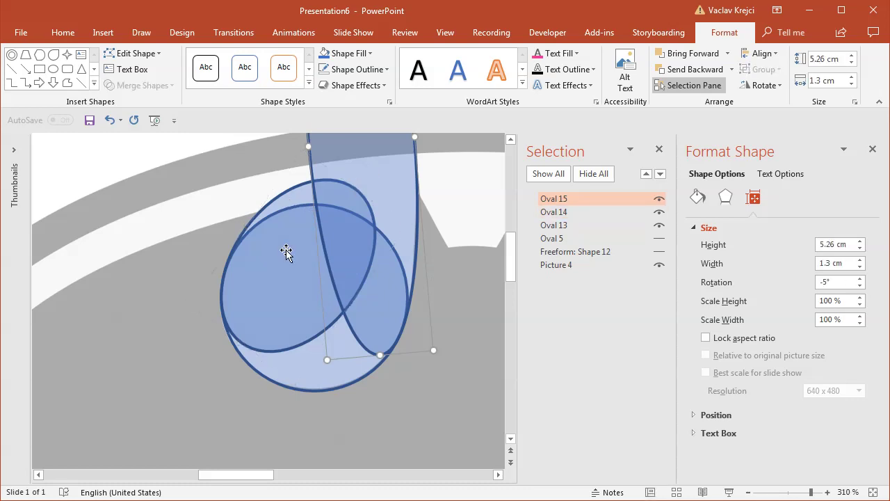
Step: Union Oval 14, Oval 13 and the third ear oval into one freeform shape
{"action": "left_click", "coordinate": [308, 259], "text": "shift"}
{"action": "left_click", "coordinate": [321, 382], "text": "shift"}
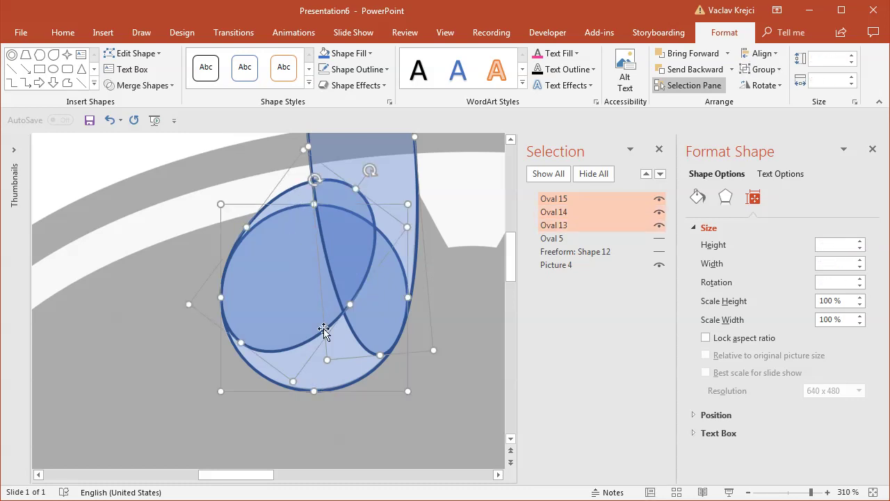
{"action": "left_click", "coordinate": [122, 86]}
{"action": "left_click", "coordinate": [127, 104]}
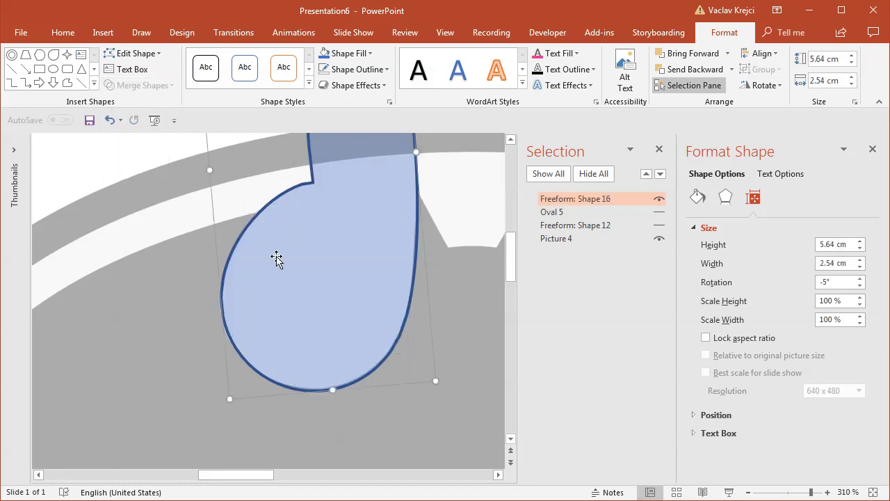
Step: Paste a copy of the merged shape and flip it horizontally
{"action": "mouse_move", "coordinate": [237, 477]}
{"action": "left_mouse_down"}
{"action": "mouse_move", "coordinate": [283, 478]}
{"action": "mouse_move", "coordinate": [238, 474]}
{"action": "left_mouse_up"}
{"action": "key", "text": "ctrl+v"}
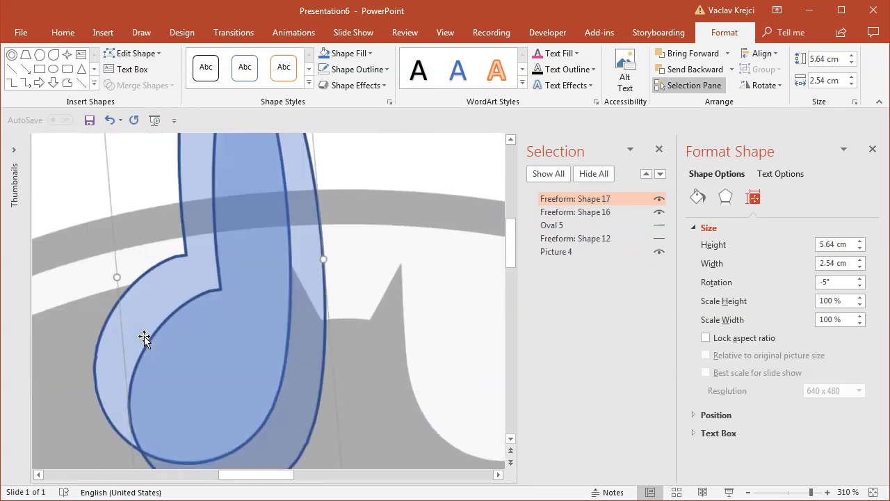
{"action": "left_click_drag", "start_coordinate": [143, 338], "coordinate": [273, 353]}
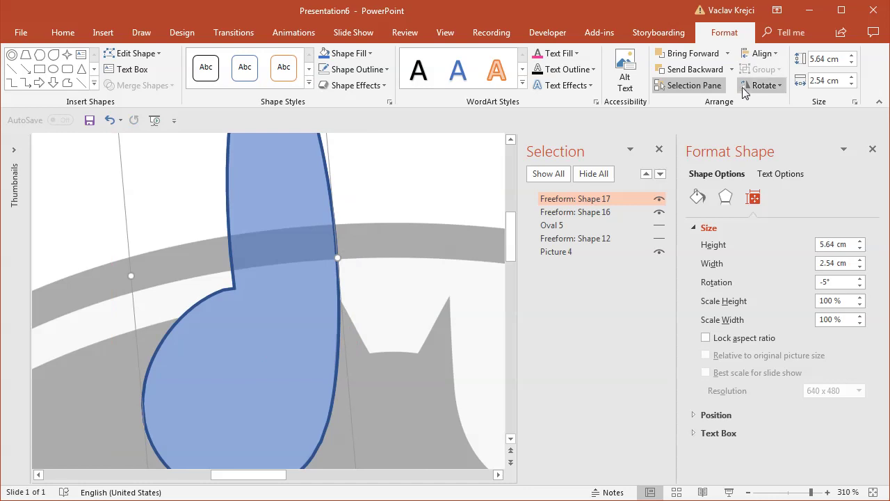
{"action": "left_click", "coordinate": [765, 84]}
{"action": "left_click", "coordinate": [807, 151]}
Step: Position the mirrored copy beside the original, over the right ear
{"action": "left_click_drag", "start_coordinate": [182, 274], "coordinate": [455, 272]}
{"action": "left_click_drag", "start_coordinate": [272, 478], "coordinate": [313, 485]}
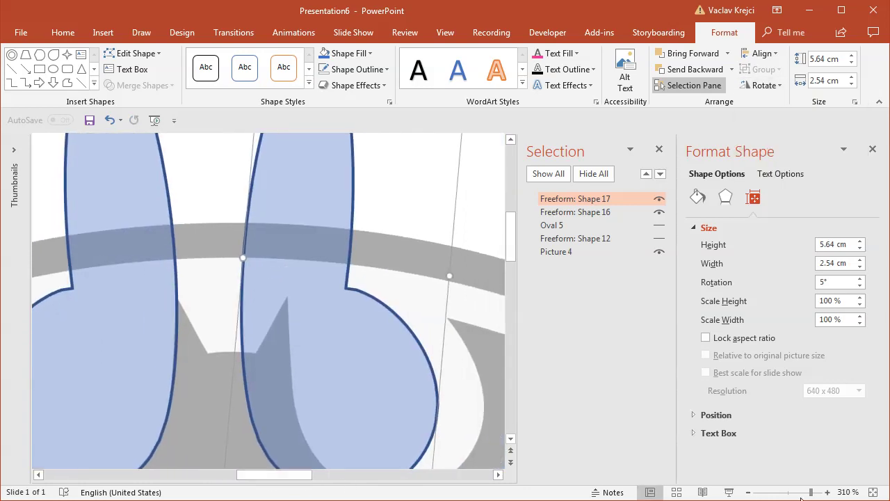
{"action": "left_click_drag", "start_coordinate": [811, 491], "coordinate": [794, 491]}
{"action": "left_click_drag", "start_coordinate": [253, 389], "coordinate": [275, 390]}
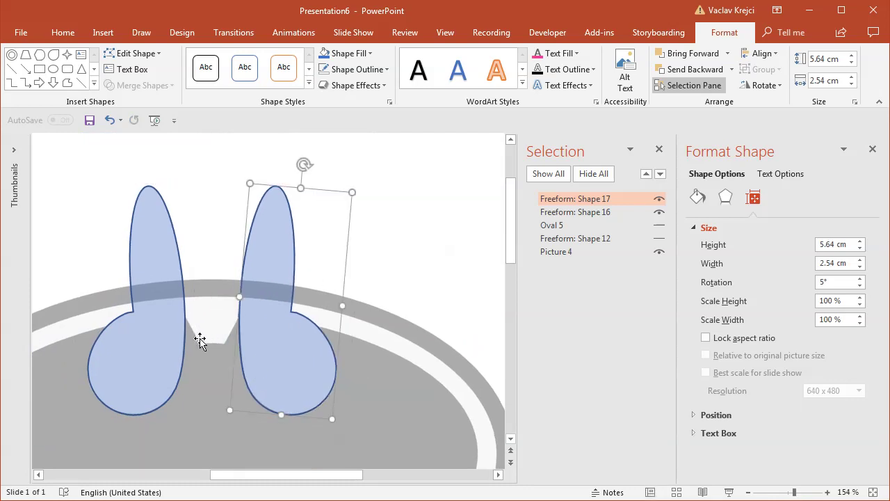
{"action": "left_click", "coordinate": [805, 491]}
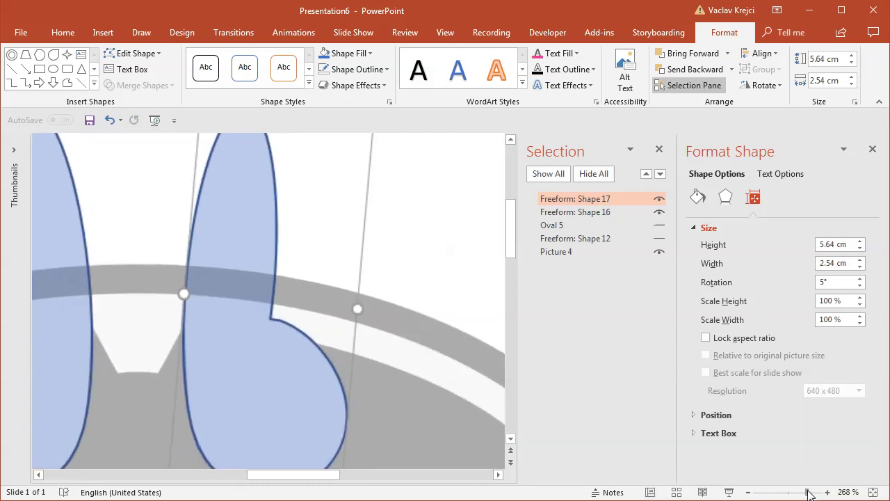
{"action": "left_click_drag", "start_coordinate": [296, 477], "coordinate": [254, 477]}
{"action": "left_click", "coordinate": [822, 492]}
{"action": "left_click", "coordinate": [872, 150]}
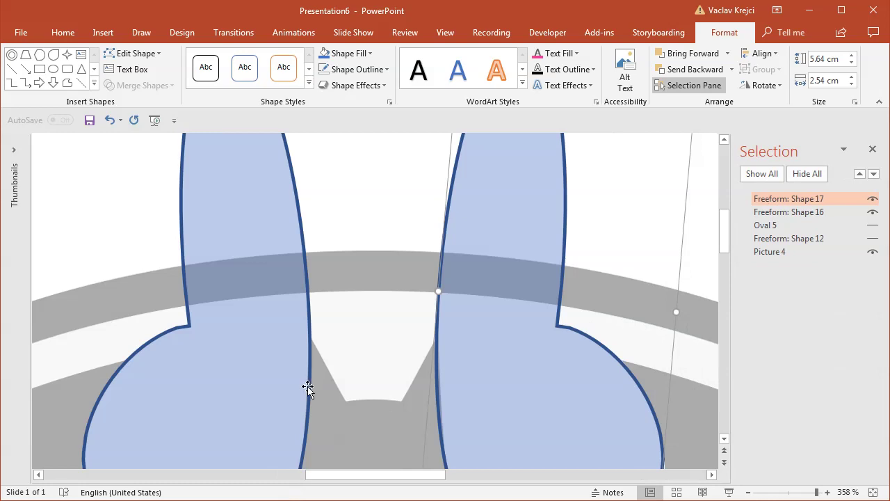
Step: Draw a trapezoid between the two ear shapes and turn it upside down
{"action": "left_click", "coordinate": [103, 32]}
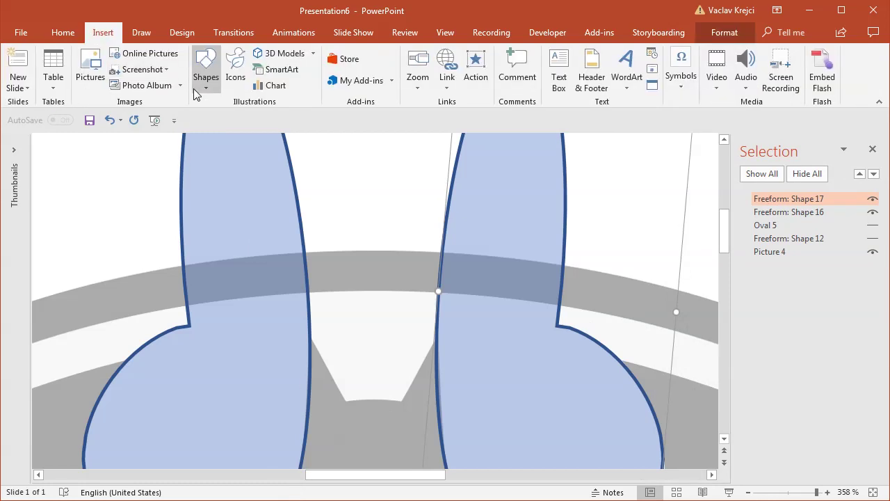
{"action": "left_click", "coordinate": [205, 82]}
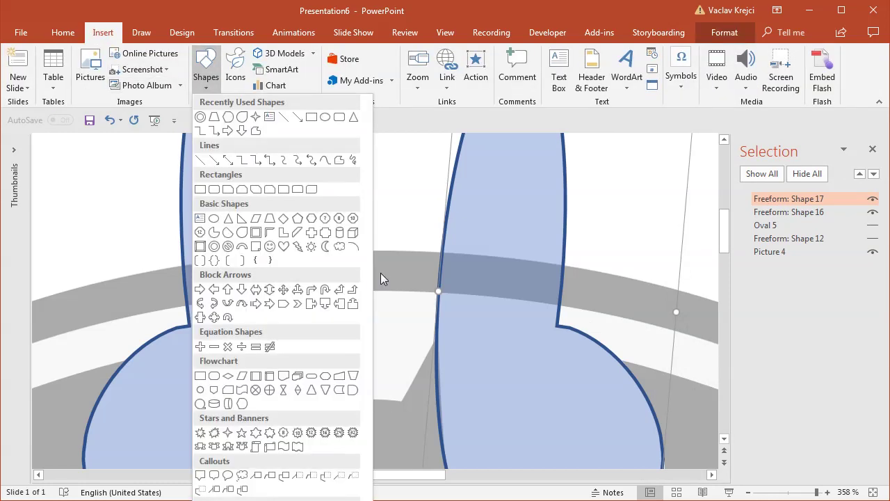
{"action": "left_click", "coordinate": [270, 221]}
{"action": "left_click_drag", "start_coordinate": [284, 249], "coordinate": [411, 335]}
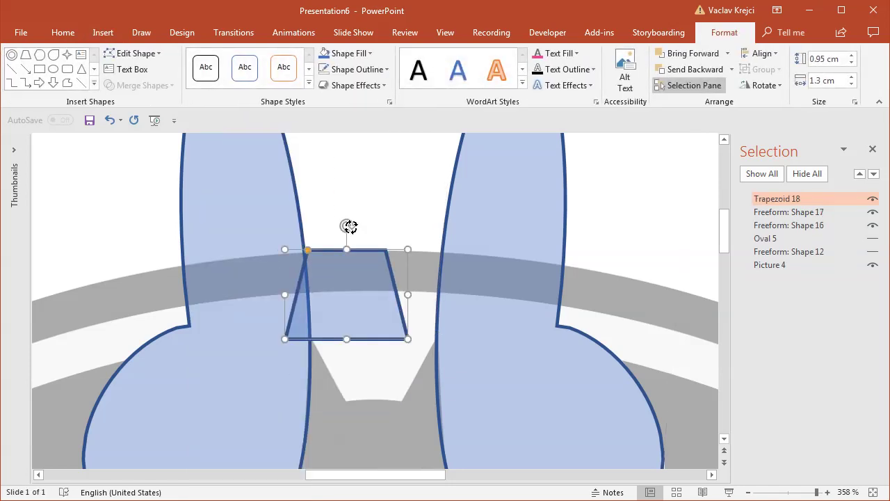
{"action": "left_click_drag", "start_coordinate": [348, 226], "coordinate": [374, 451]}
{"action": "mouse_move", "coordinate": [367, 300]}
{"action": "left_mouse_down"}
{"action": "mouse_move", "coordinate": [369, 330]}
{"action": "mouse_move", "coordinate": [369, 305]}
{"action": "left_mouse_up"}
Step: Narrow the inverted trapezoid and shorten its height to 1.07 cm
{"action": "left_click_drag", "start_coordinate": [374, 450], "coordinate": [412, 424]}
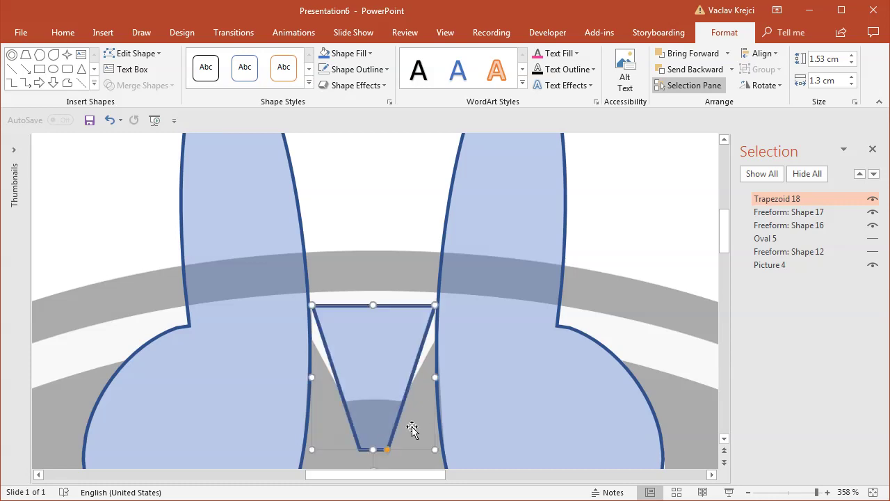
{"action": "scroll", "coordinate": [454, 380], "scroll_direction": "down", "scroll_amount": 3}
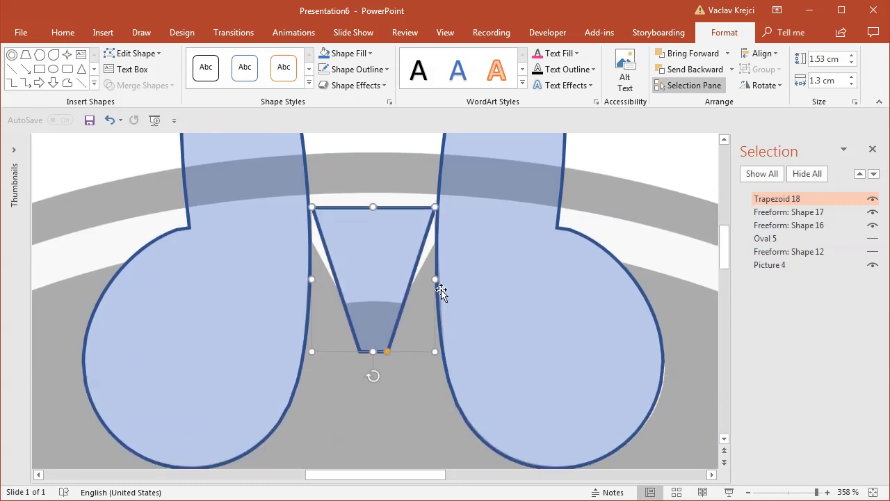
{"action": "left_click_drag", "start_coordinate": [436, 280], "coordinate": [451, 280]}
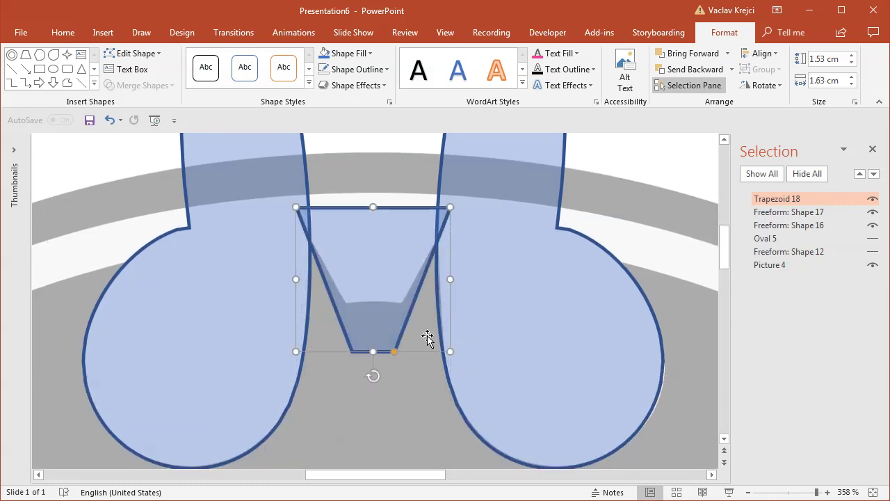
{"action": "left_click_drag", "start_coordinate": [393, 300], "coordinate": [395, 269]}
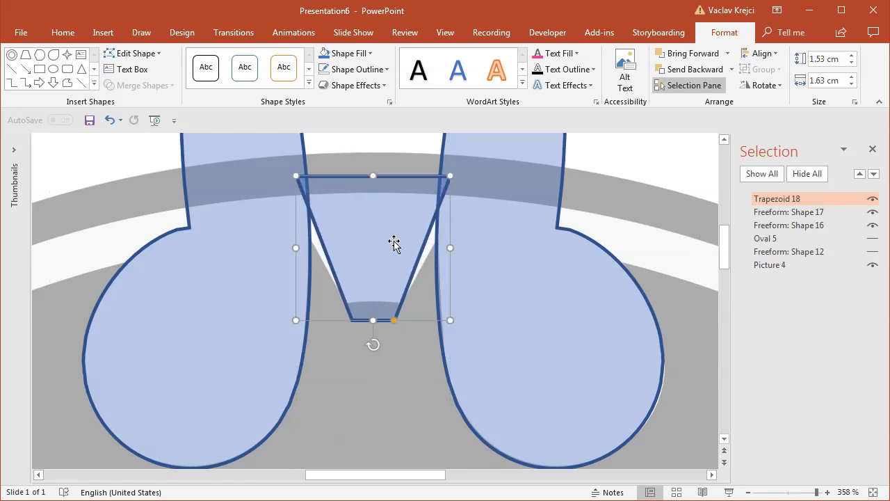
{"action": "left_click_drag", "start_coordinate": [374, 180], "coordinate": [375, 221]}
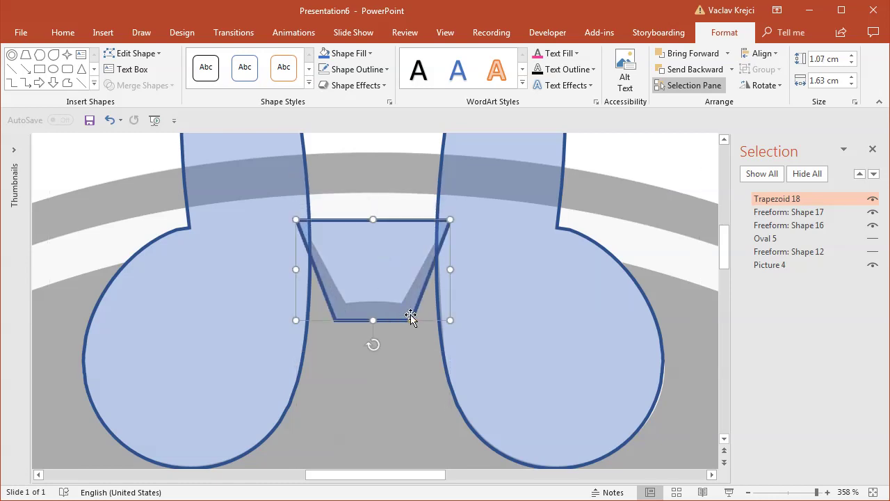
{"action": "left_click_drag", "start_coordinate": [411, 317], "coordinate": [394, 322]}
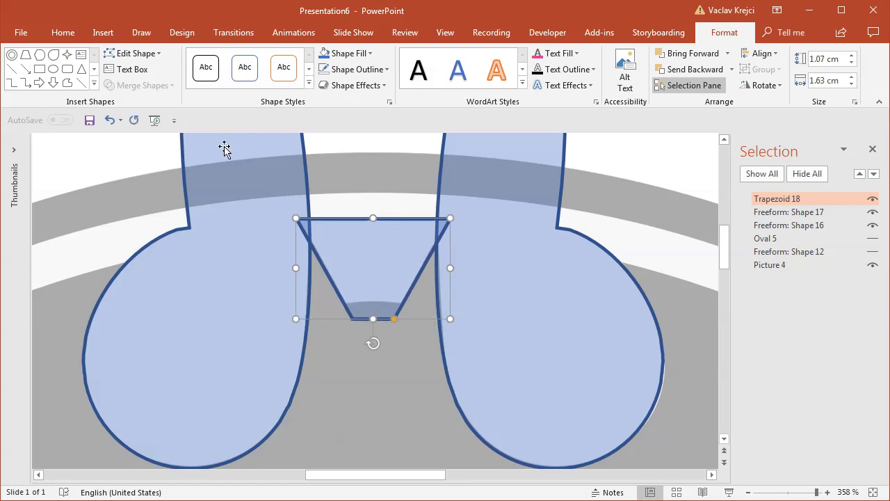
Step: Draw a small oval below the trapezoid and select both shapes
{"action": "left_click", "coordinate": [54, 70]}
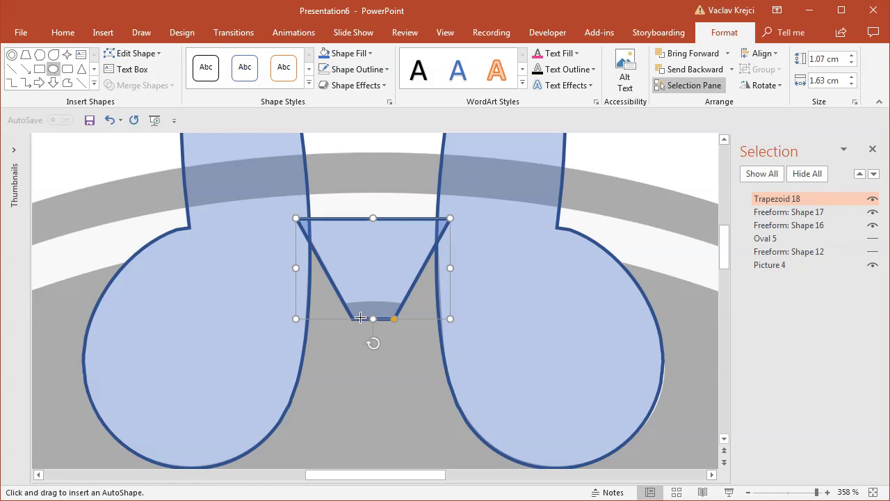
{"action": "left_click_drag", "start_coordinate": [320, 299], "coordinate": [425, 344]}
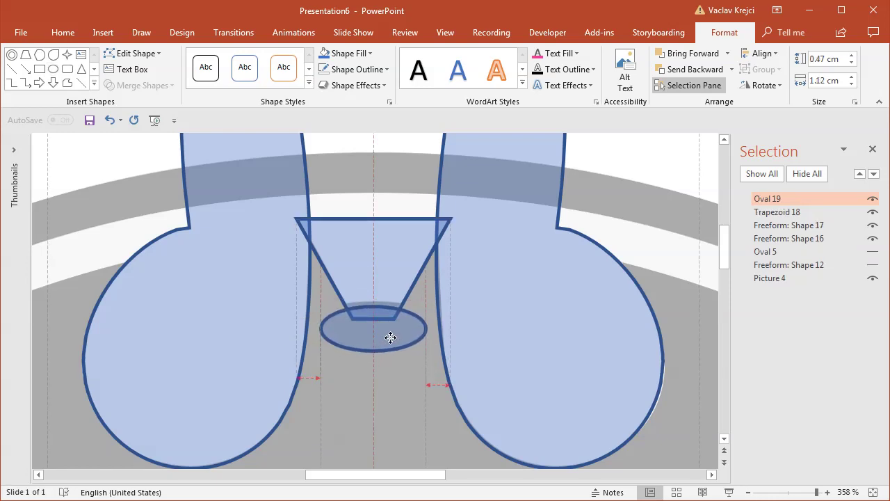
{"action": "left_click", "coordinate": [406, 264], "text": "shift"}
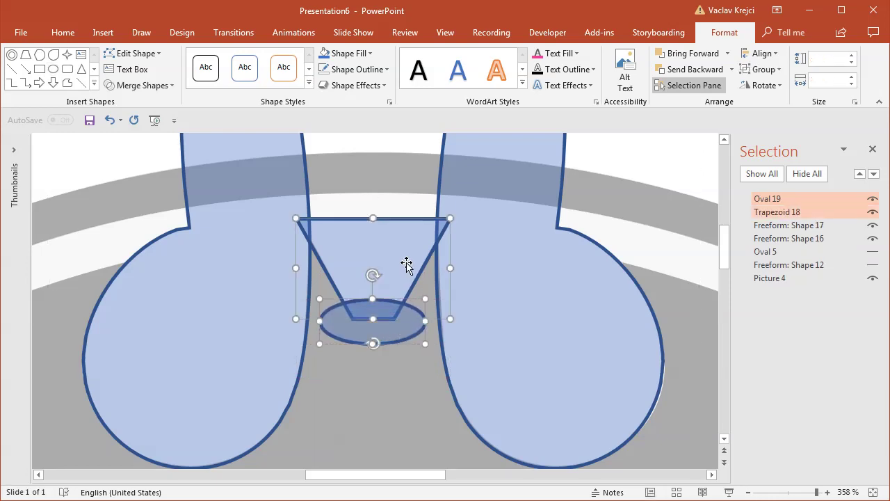
{"action": "left_click_drag", "start_coordinate": [810, 496], "coordinate": [794, 494]}
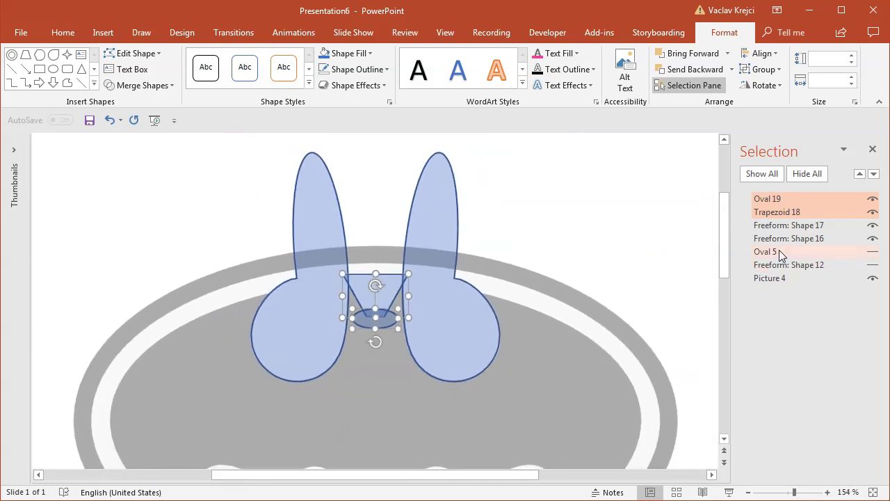
Step: In the Selection Pane, hide the oval and trapezoid, leaving the bat body and droplets visible
{"action": "left_click", "coordinate": [872, 199]}
{"action": "left_click", "coordinate": [872, 212]}
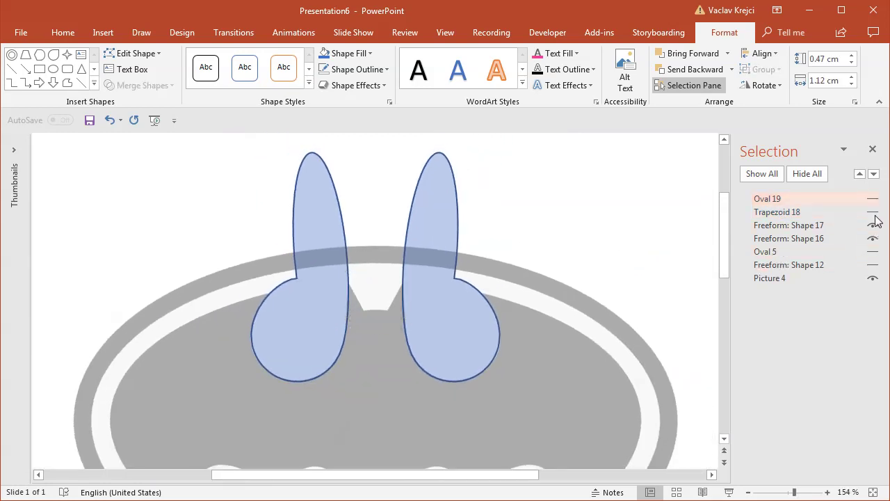
{"action": "left_click", "coordinate": [872, 226]}
{"action": "left_click", "coordinate": [873, 239]}
{"action": "left_click", "coordinate": [808, 265]}
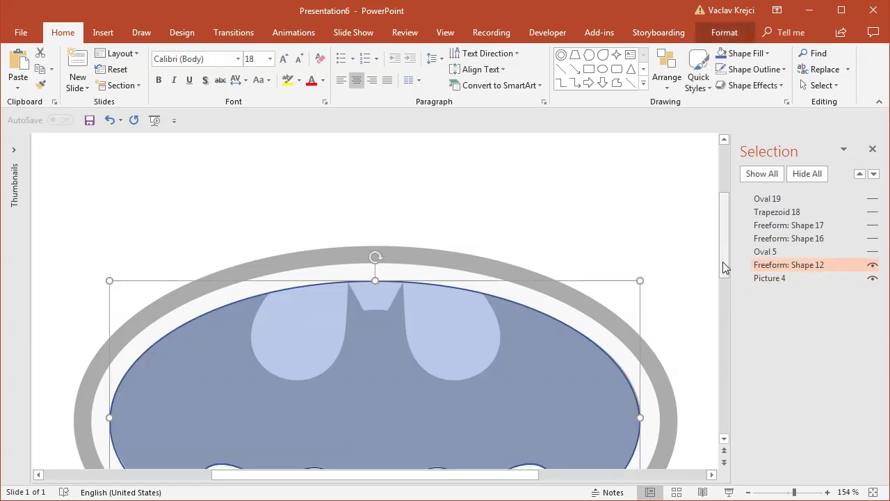
{"action": "scroll", "coordinate": [723, 261], "scroll_direction": "down", "scroll_amount": 1}
{"action": "left_click", "coordinate": [805, 238]}
{"action": "left_click", "coordinate": [805, 226]}
Step: Subtract both droplet shapes from the bat body
{"action": "left_click", "coordinate": [489, 368]}
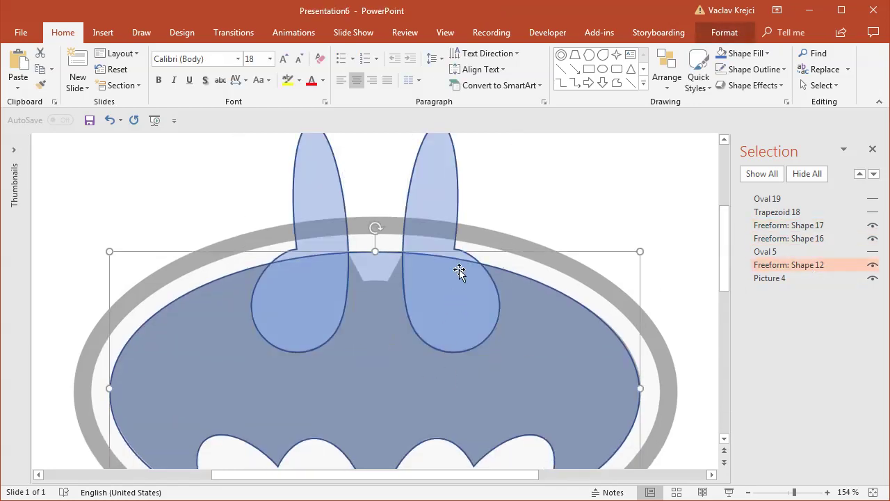
{"action": "left_click", "coordinate": [445, 202], "text": "shift"}
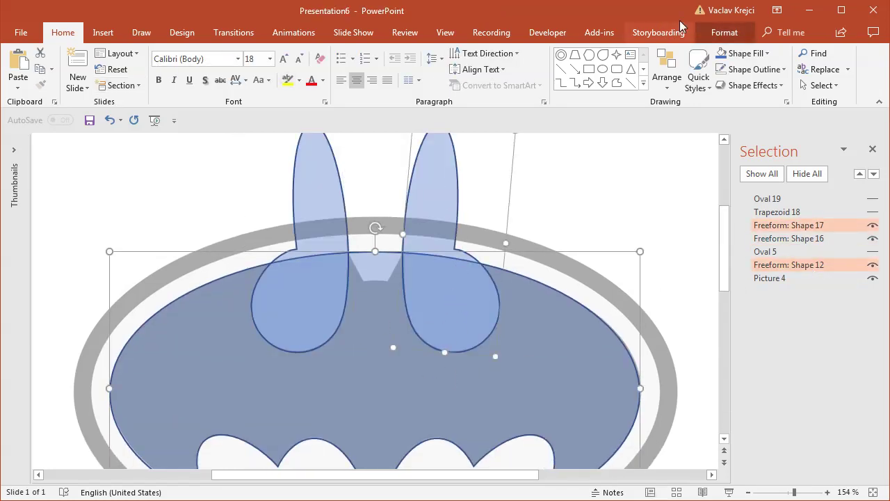
{"action": "left_click", "coordinate": [724, 32]}
{"action": "left_click", "coordinate": [132, 85]}
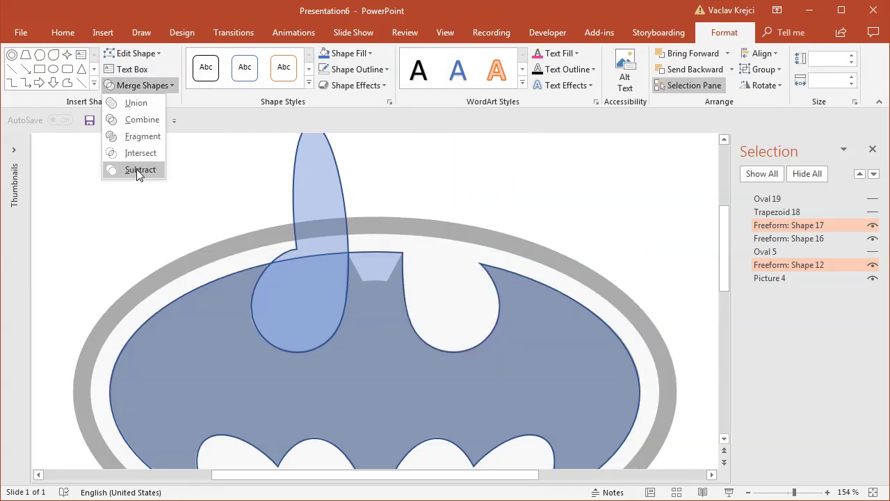
{"action": "left_click", "coordinate": [142, 169]}
{"action": "left_click", "coordinate": [314, 184], "text": "shift"}
{"action": "left_click", "coordinate": [132, 86]}
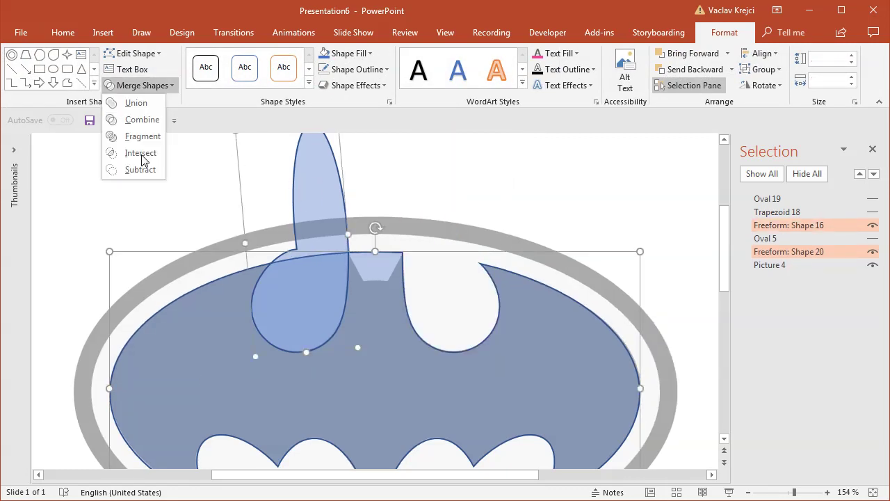
{"action": "left_click", "coordinate": [142, 170]}
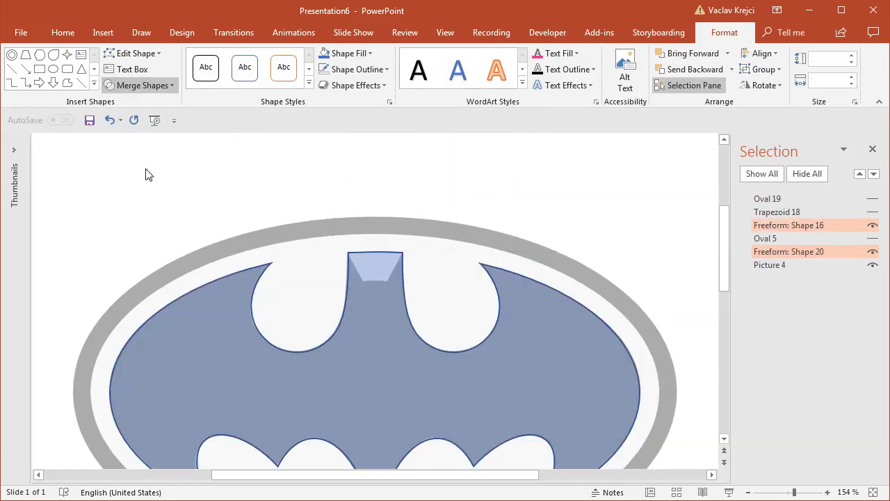
Step: Subtract the trapezoid from the bat body Freeform: Shape 21
{"action": "left_click", "coordinate": [804, 211]}
{"action": "left_click", "coordinate": [810, 242]}
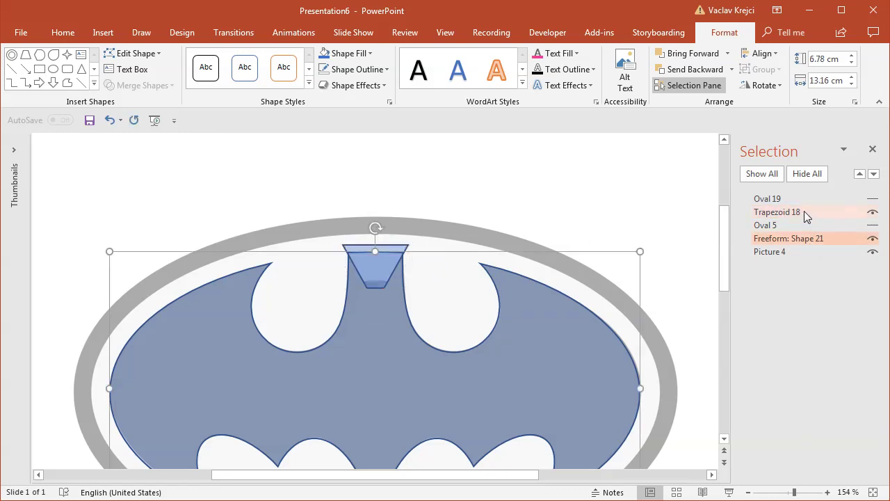
{"action": "left_click", "coordinate": [804, 211], "text": "ctrl"}
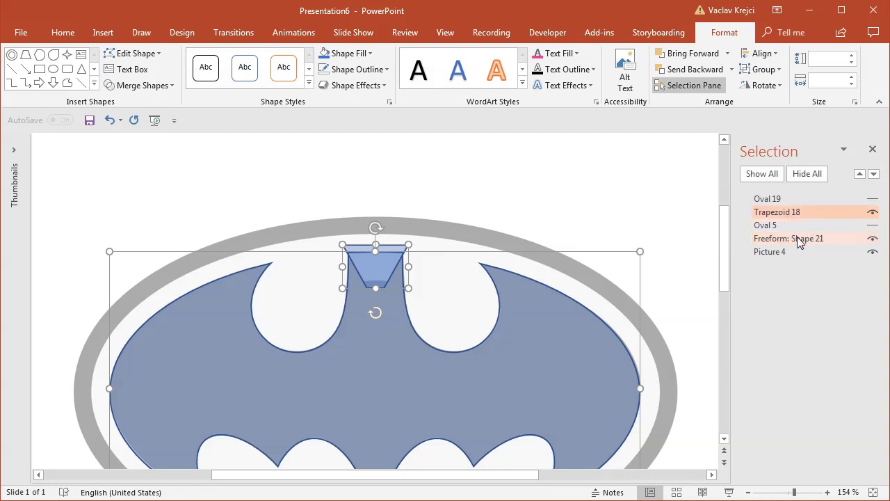
{"action": "left_click", "coordinate": [157, 84]}
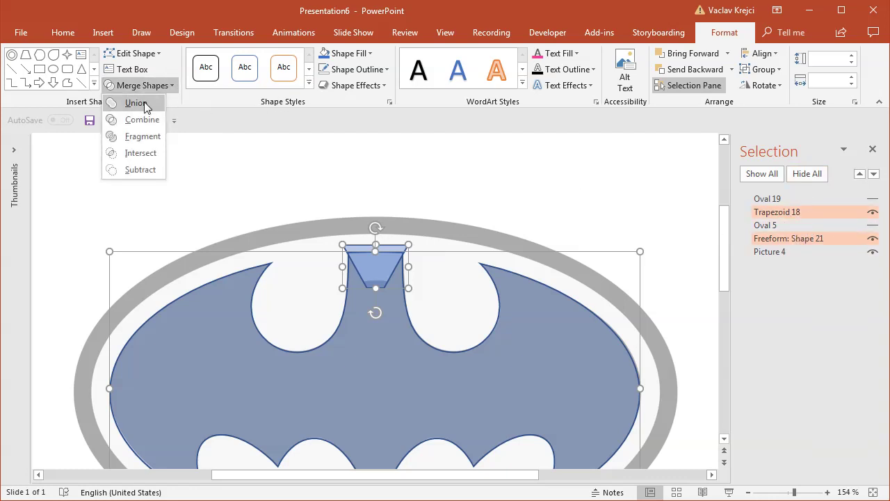
{"action": "left_click", "coordinate": [147, 171]}
Step: Union the small Oval 19 into the bat body
{"action": "left_click", "coordinate": [800, 212]}
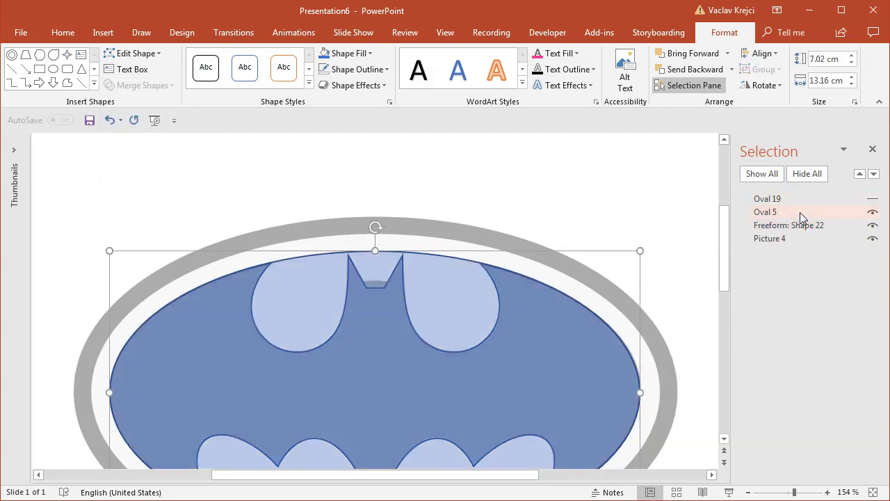
{"action": "left_click", "coordinate": [872, 199]}
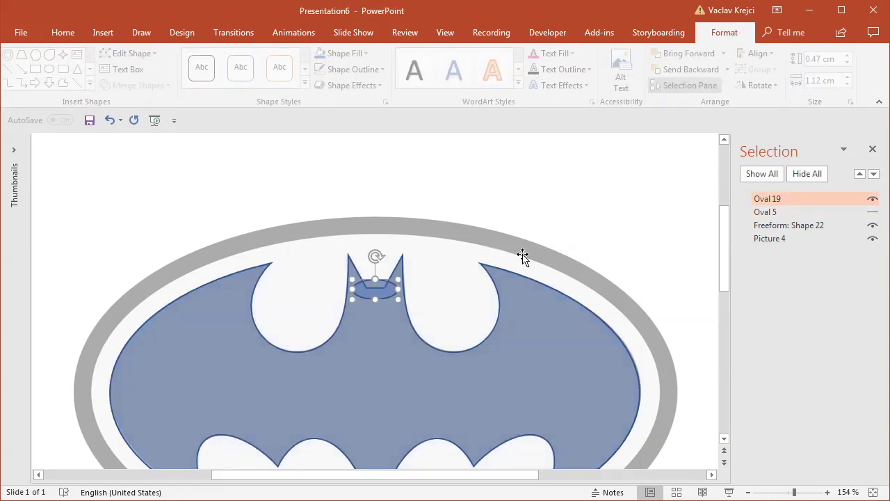
{"action": "left_click", "coordinate": [410, 328]}
{"action": "left_click", "coordinate": [375, 285], "text": "shift"}
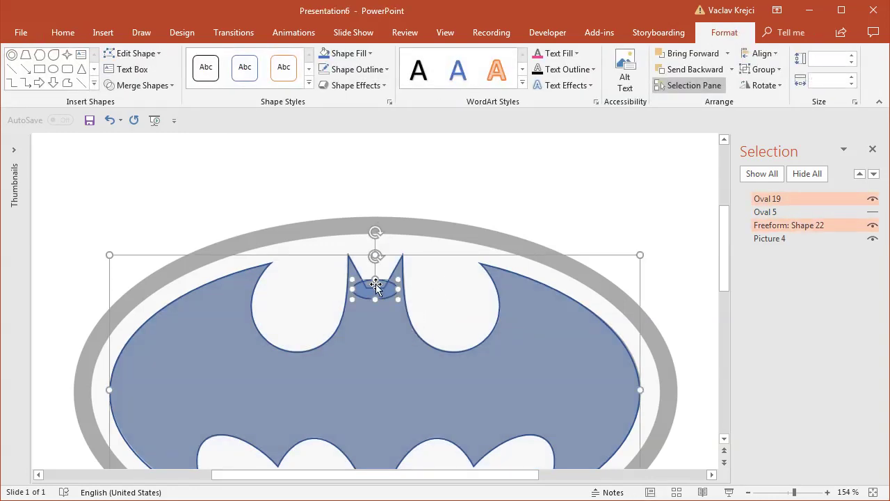
{"action": "left_click", "coordinate": [127, 86]}
{"action": "left_click", "coordinate": [132, 105]}
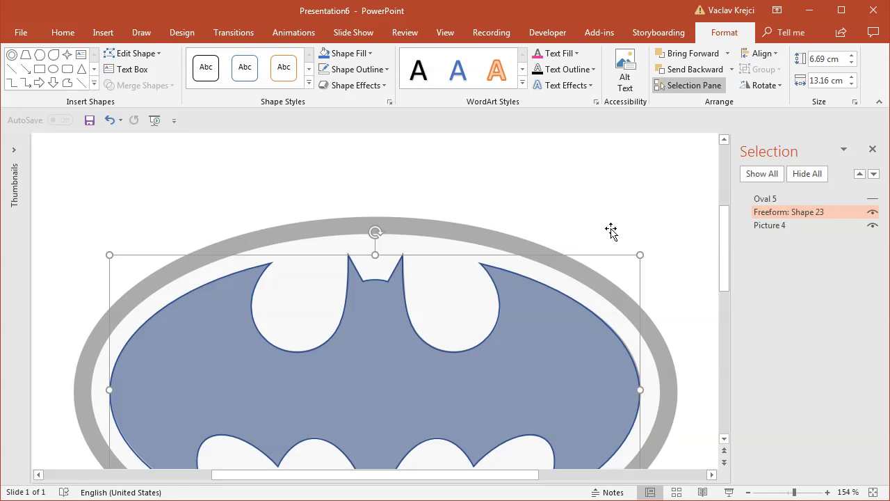
Step: Show Oval 5 and enlarge it to 8.69 × 14.94 cm over the logo's grey ring
{"action": "left_click_drag", "start_coordinate": [725, 249], "coordinate": [726, 258]}
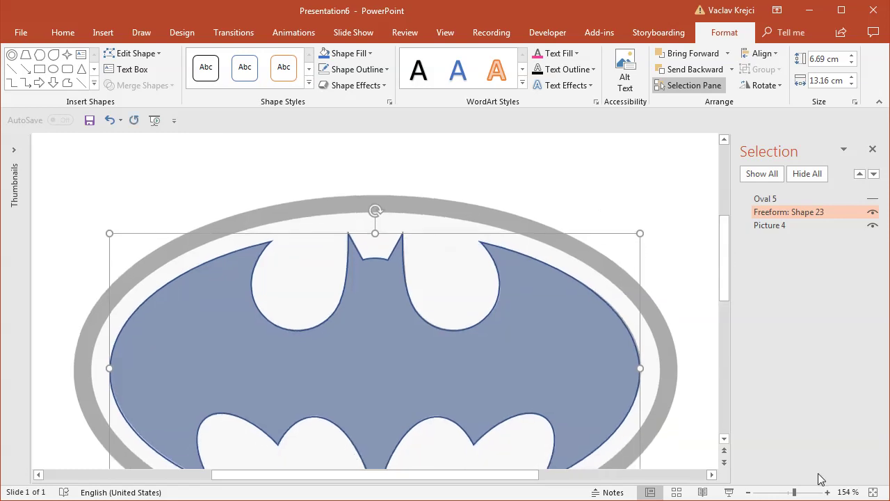
{"action": "left_click", "coordinate": [785, 491]}
{"action": "left_click", "coordinate": [803, 198]}
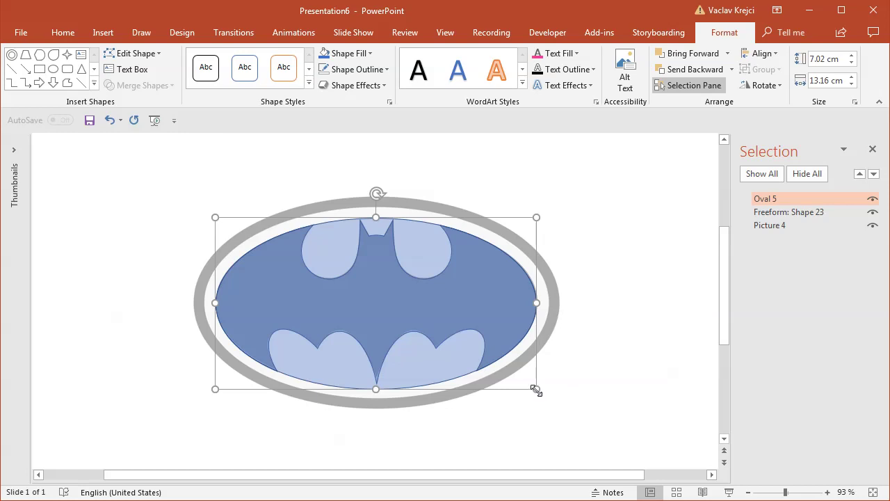
{"action": "left_click_drag", "start_coordinate": [536, 390], "coordinate": [557, 409]}
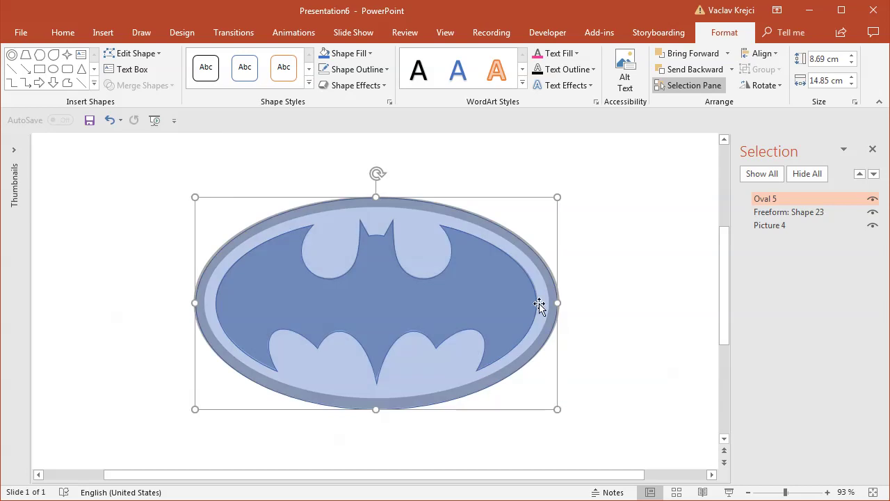
{"action": "left_click", "coordinate": [826, 492]}
{"action": "left_click", "coordinate": [827, 493]}
{"action": "left_click", "coordinate": [827, 493]}
{"action": "left_click", "coordinate": [826, 493]}
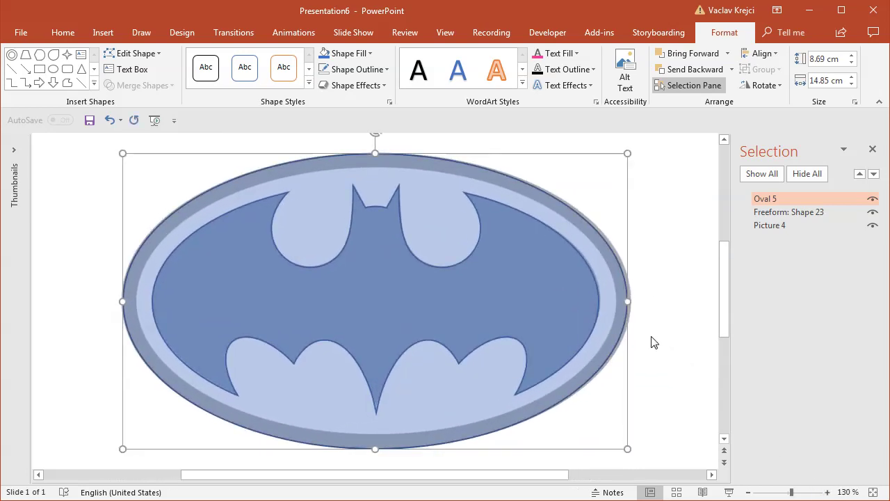
{"action": "left_click_drag", "start_coordinate": [630, 303], "coordinate": [631, 305]}
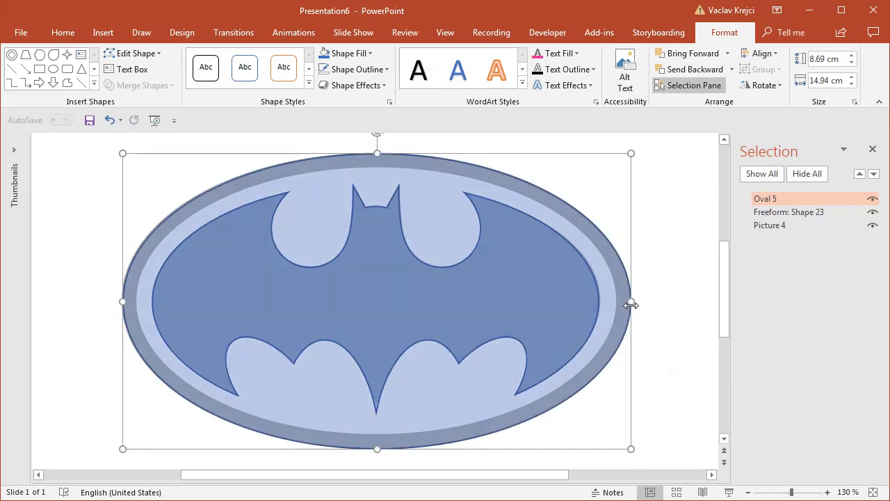
Step: Duplicate the backing oval as Oval 24, aligned on the original, and hide the bat and Oval 5
{"action": "left_click", "coordinate": [144, 54]}
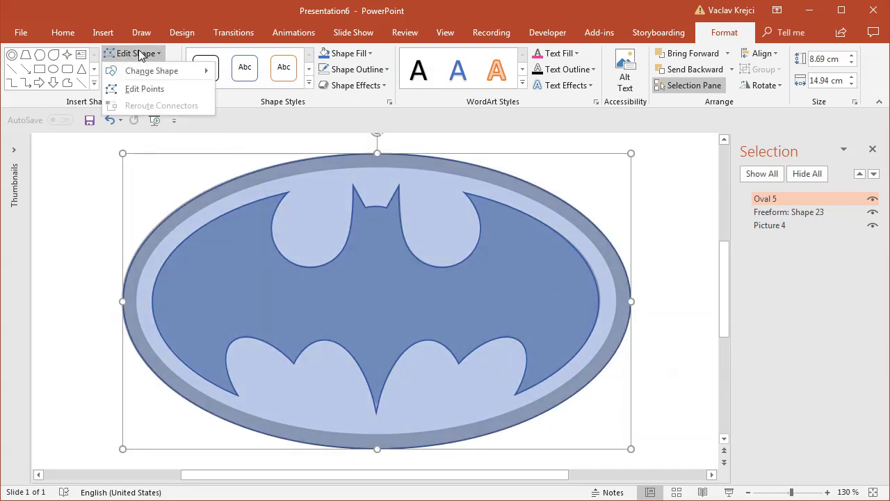
{"action": "left_click", "coordinate": [142, 54]}
{"action": "key", "text": "ctrl+c"}
{"action": "key", "text": "ctrl+v"}
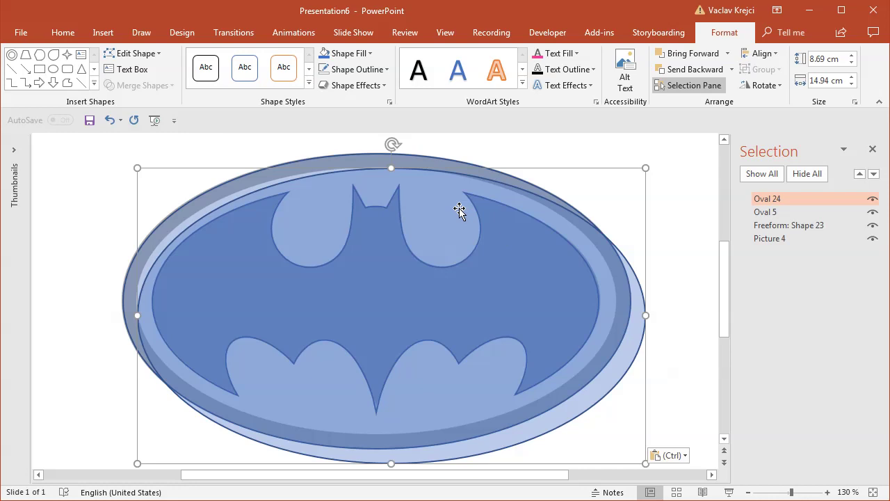
{"action": "left_click_drag", "start_coordinate": [459, 209], "coordinate": [439, 189]}
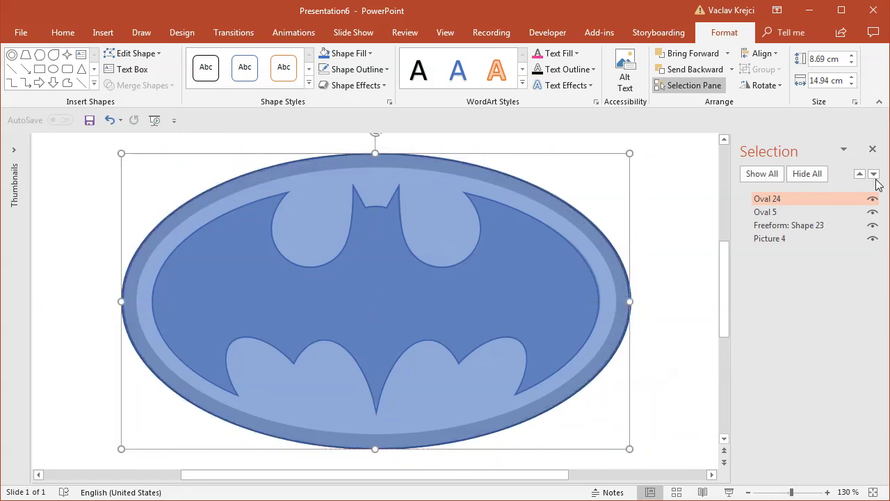
{"action": "left_click", "coordinate": [873, 225]}
{"action": "left_click", "coordinate": [873, 238]}
{"action": "left_click", "coordinate": [872, 211]}
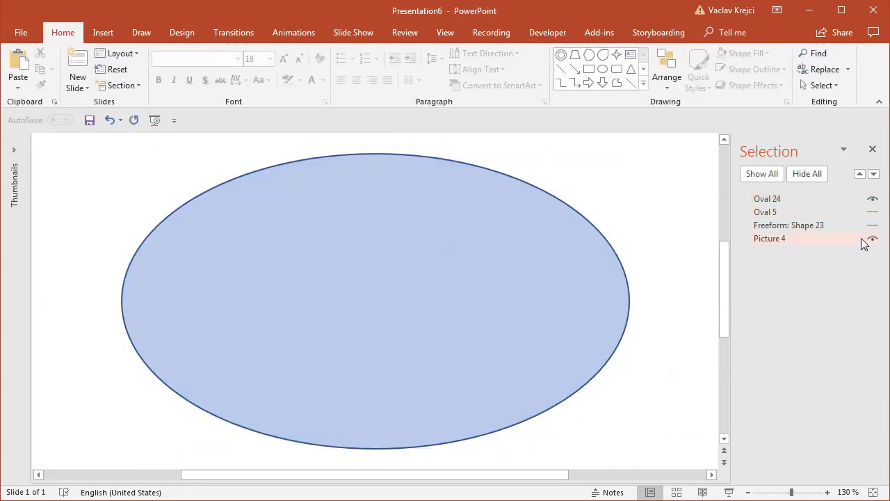
{"action": "left_click", "coordinate": [872, 238]}
{"action": "left_click", "coordinate": [836, 198]}
Step: Change Oval 24 to a Circle: Hollow shape and thin its ring
{"action": "left_click", "coordinate": [720, 32]}
{"action": "left_click", "coordinate": [132, 54]}
{"action": "mouse_move", "coordinate": [136, 72]}
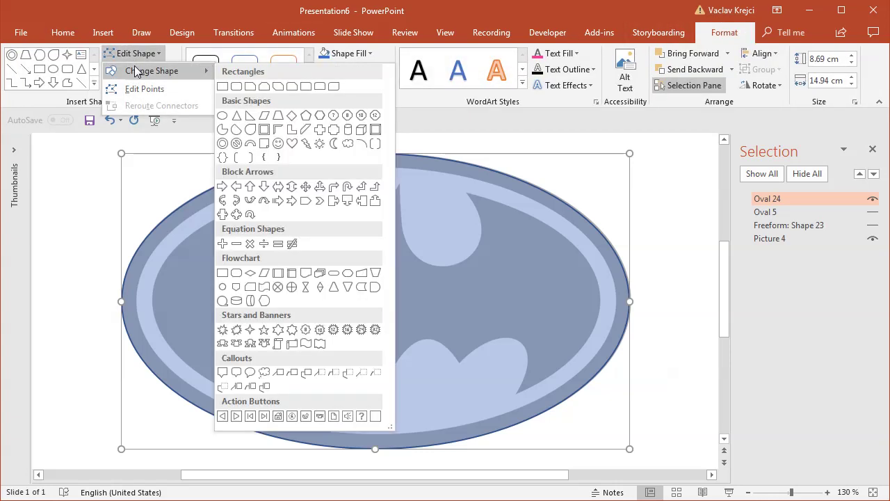
{"action": "left_click", "coordinate": [222, 143]}
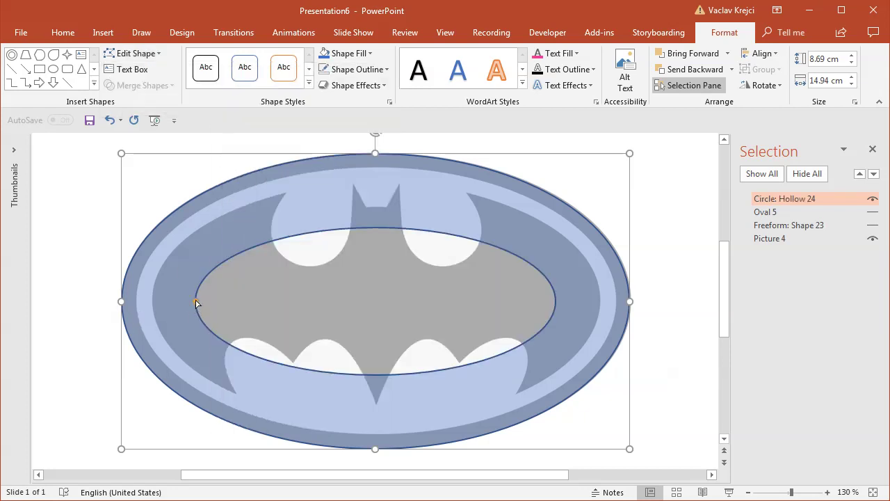
{"action": "left_click_drag", "start_coordinate": [196, 302], "coordinate": [137, 313]}
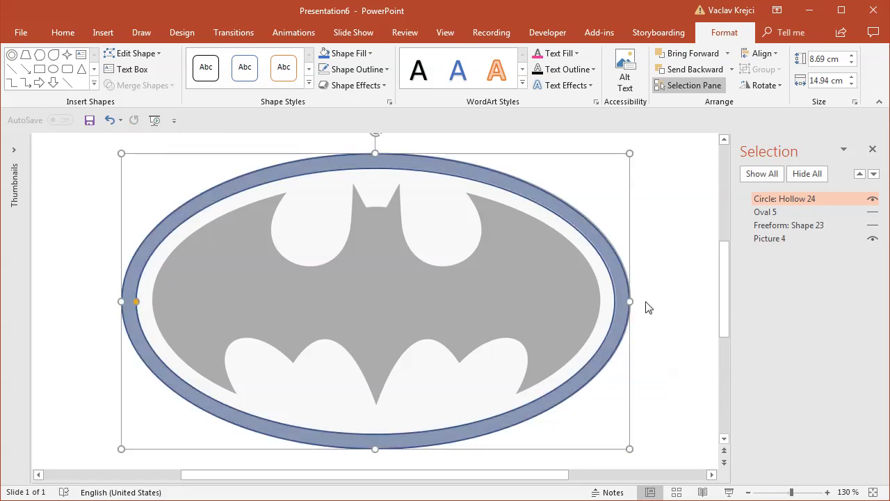
Step: Move the rebuilt logo right and place the reference picture beside it
{"action": "left_click", "coordinate": [805, 226]}
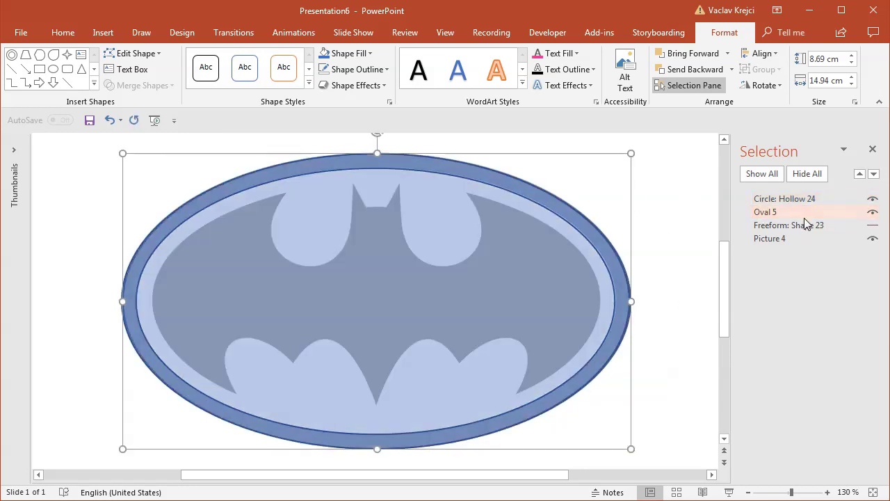
{"action": "left_click", "coordinate": [775, 493]}
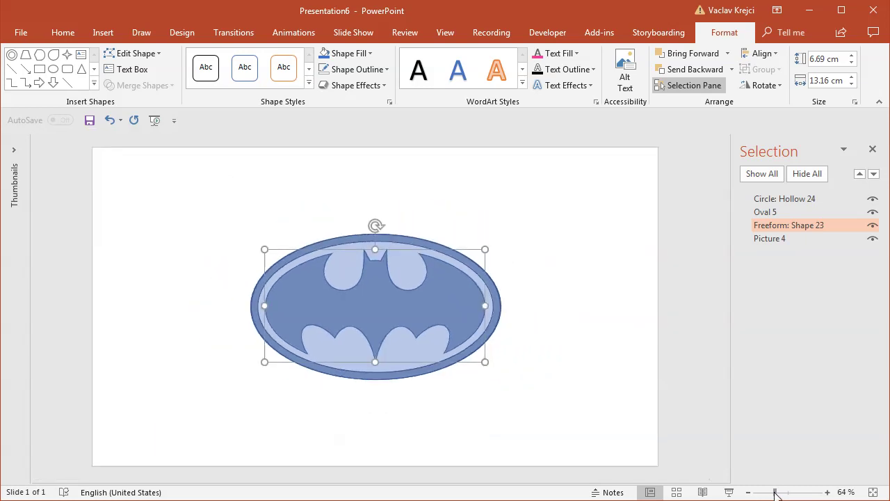
{"action": "left_click", "coordinate": [790, 199], "text": "shift"}
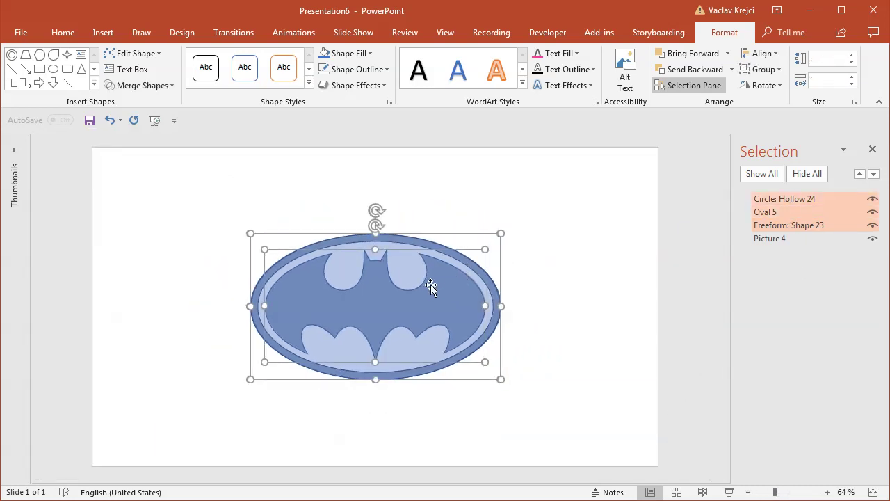
{"action": "left_click_drag", "start_coordinate": [431, 286], "coordinate": [541, 288]}
{"action": "left_click", "coordinate": [769, 239]}
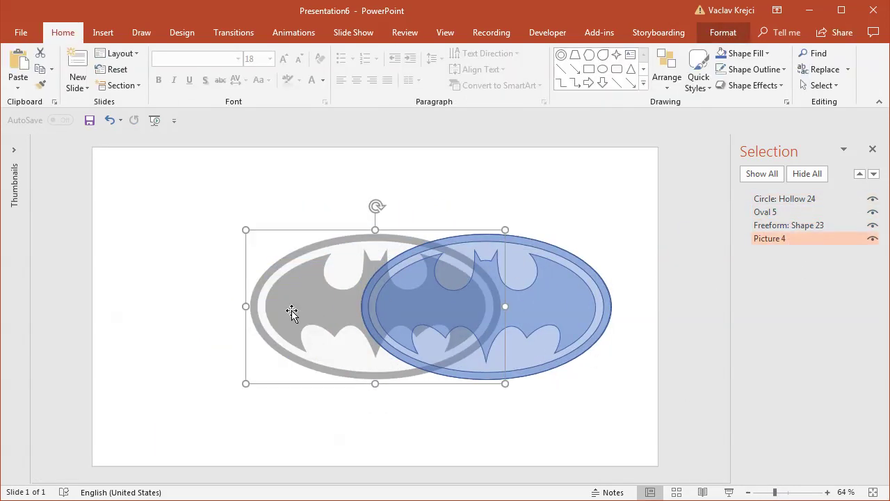
{"action": "left_click_drag", "start_coordinate": [291, 313], "coordinate": [138, 306]}
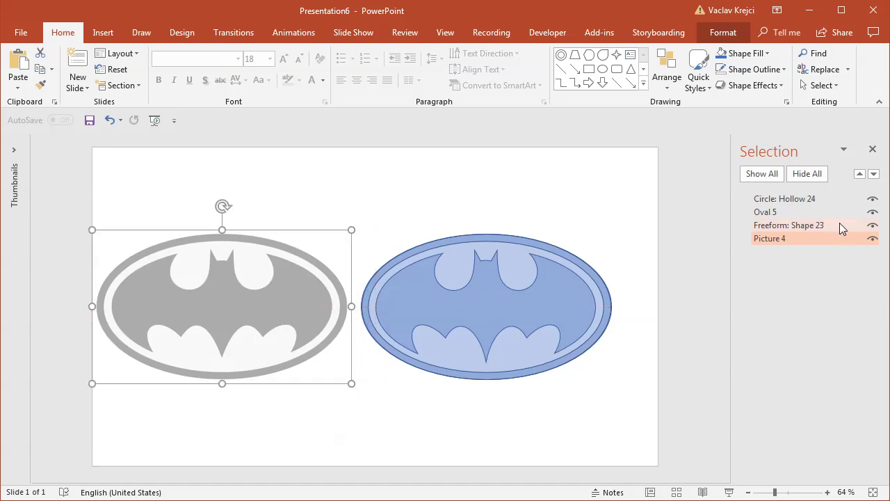
Step: Shift the reference picture and rebuilt logo shapes slightly right together
{"action": "left_click", "coordinate": [822, 211], "text": "ctrl"}
{"action": "left_click", "coordinate": [800, 199], "text": "ctrl"}
{"action": "left_click", "coordinate": [799, 225], "text": "ctrl"}
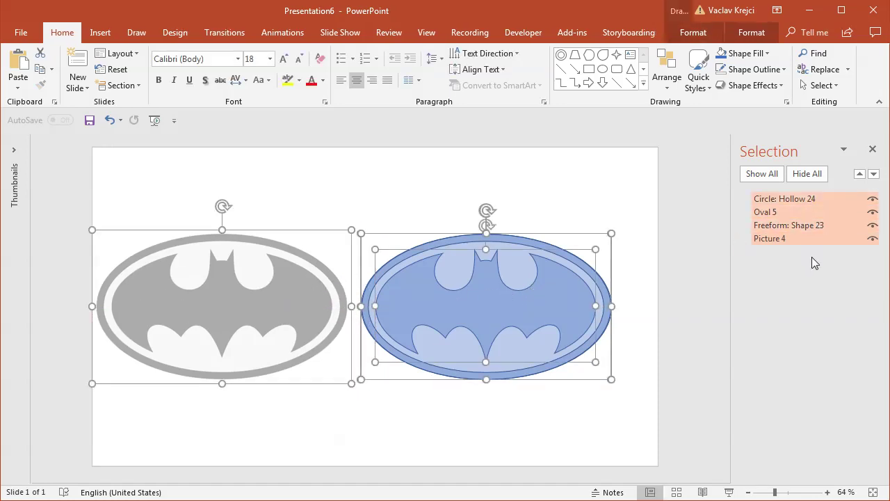
{"action": "left_click_drag", "start_coordinate": [530, 296], "coordinate": [551, 296]}
Step: Reset the reference picture to its original yellow and black colours
{"action": "left_click", "coordinate": [521, 199]}
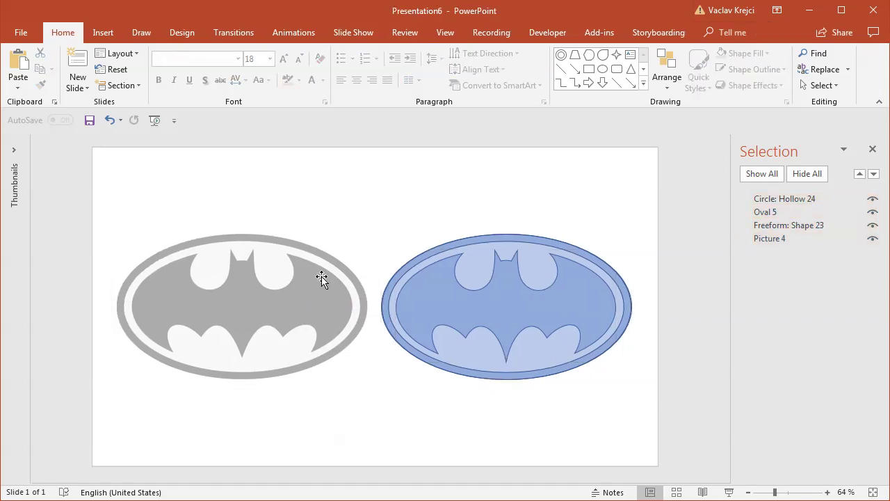
{"action": "left_click", "coordinate": [321, 277]}
{"action": "left_click", "coordinate": [723, 32]}
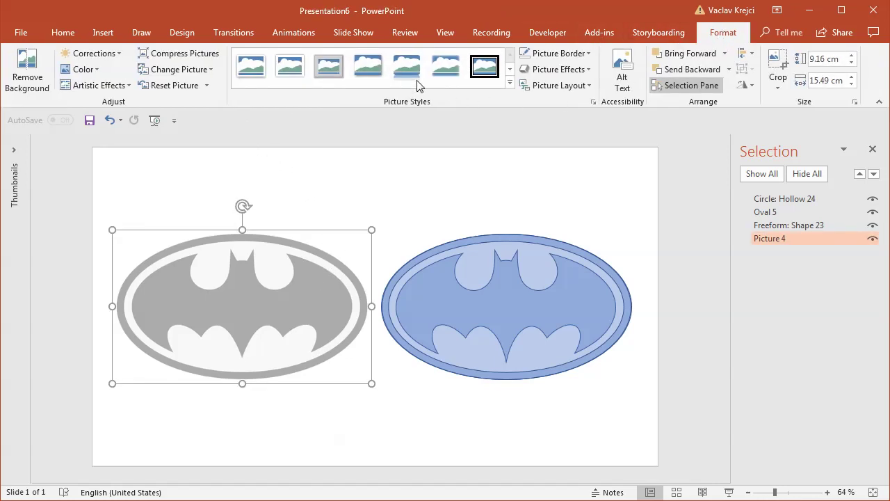
{"action": "left_click", "coordinate": [171, 85]}
Step: Move Oval 5 beneath the bat shape in the layer order
{"action": "left_click", "coordinate": [803, 199]}
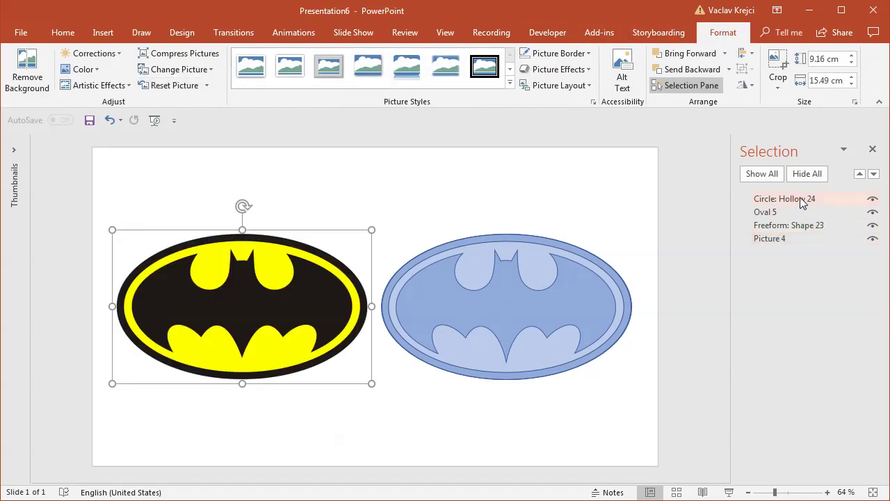
{"action": "left_click", "coordinate": [780, 214]}
{"action": "left_click_drag", "start_coordinate": [798, 236], "coordinate": [799, 239]}
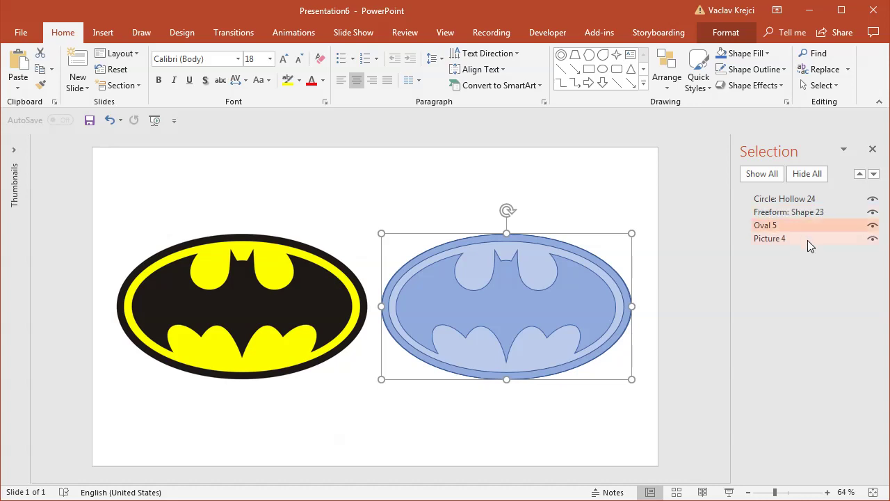
Step: Fill Oval 5 with the reference logo's yellow using the eyedropper
{"action": "right_click", "coordinate": [579, 235]}
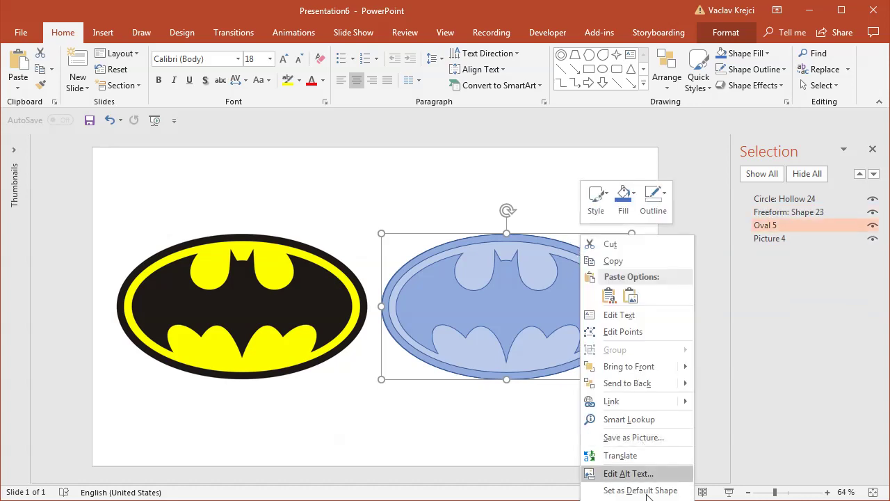
{"action": "left_click", "coordinate": [640, 498]}
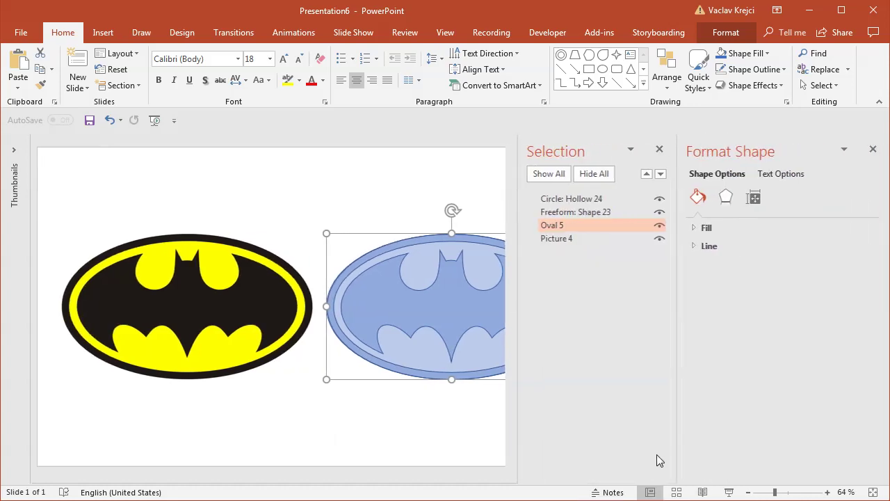
{"action": "left_click", "coordinate": [730, 244]}
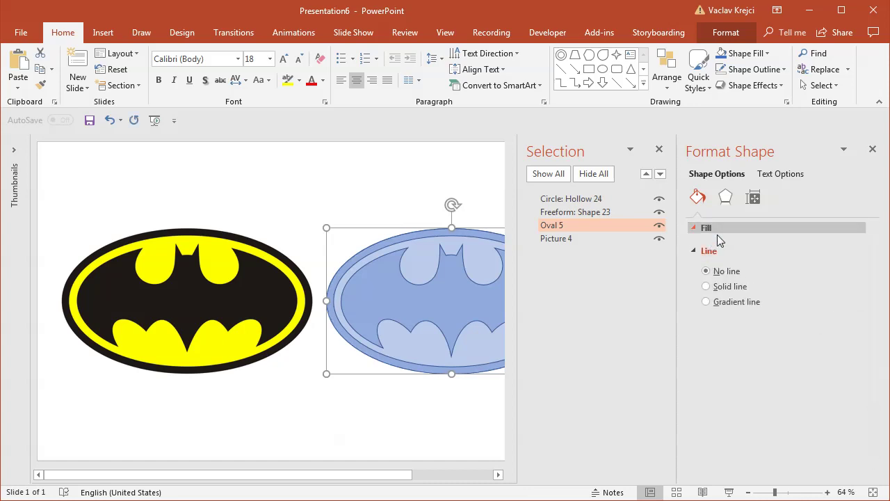
{"action": "left_click", "coordinate": [706, 227]}
{"action": "left_click", "coordinate": [849, 349]}
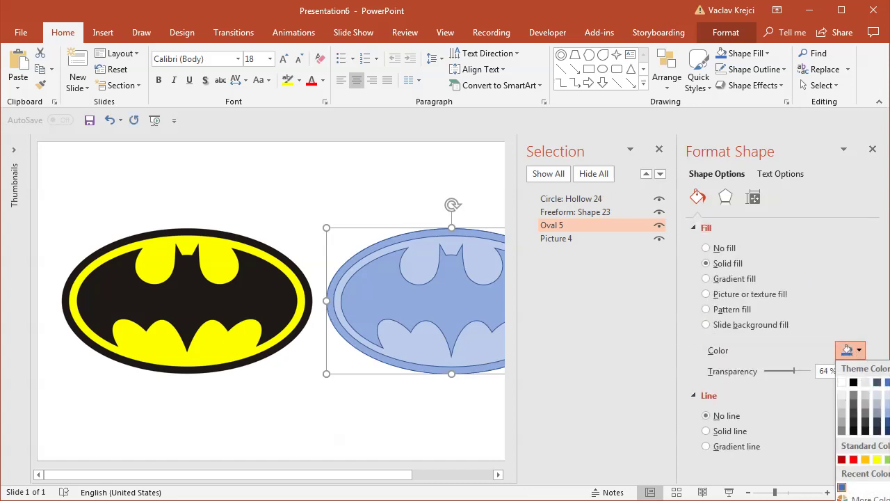
{"action": "left_click", "coordinate": [855, 497]}
{"action": "left_click", "coordinate": [221, 265]}
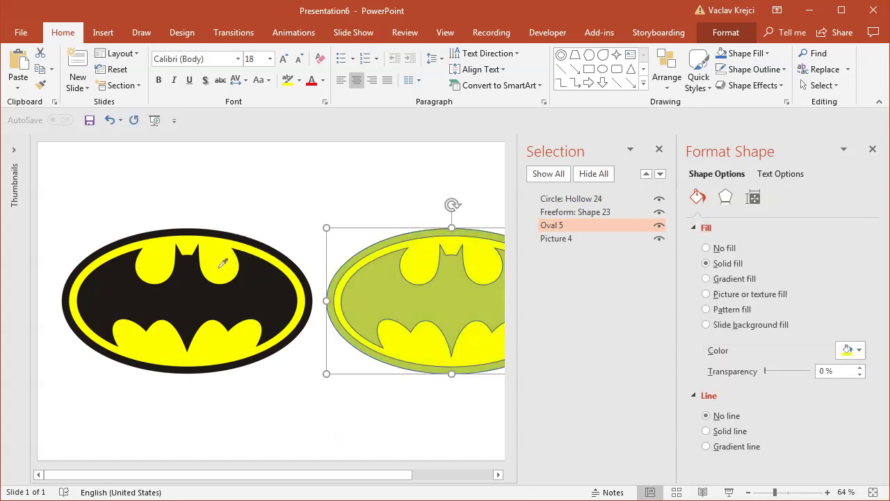
Step: Give the bat and ring a black fill at 0% transparency with no outline
{"action": "left_click", "coordinate": [574, 212]}
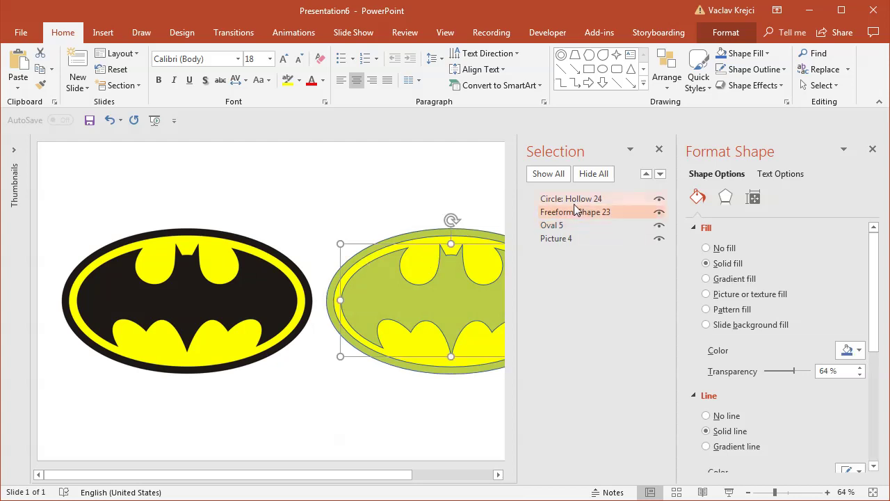
{"action": "left_click", "coordinate": [595, 199], "text": "ctrl"}
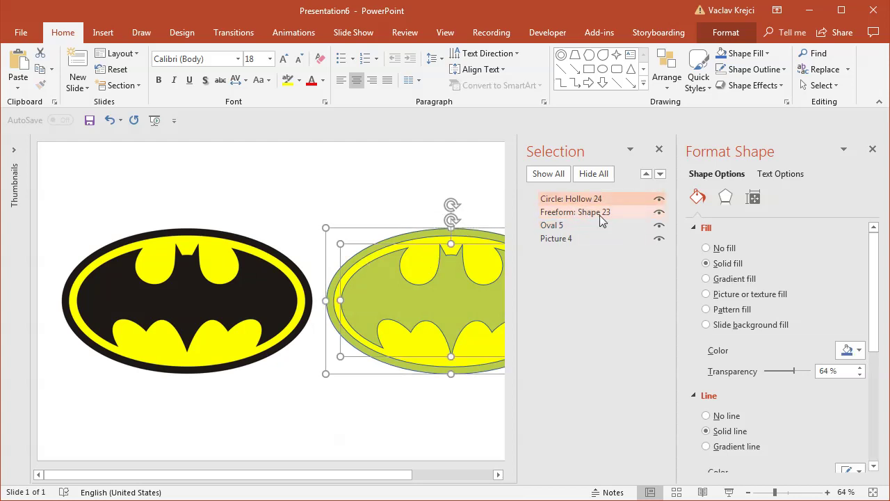
{"action": "left_click", "coordinate": [725, 416]}
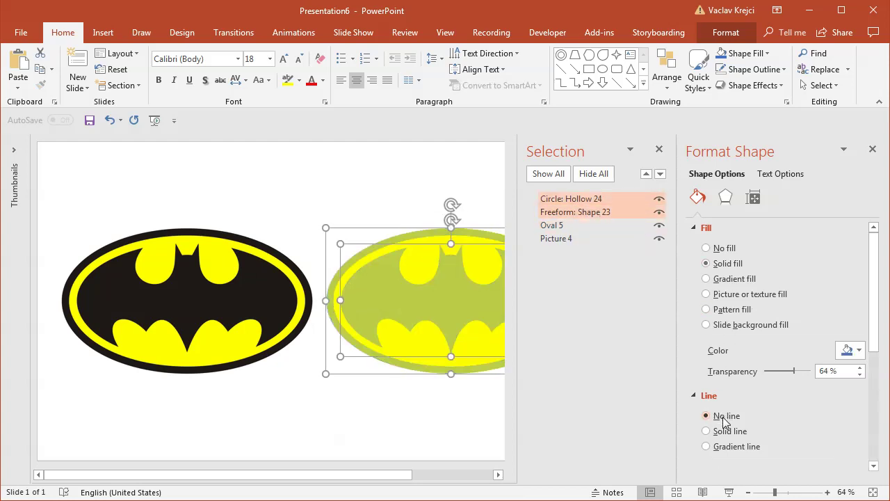
{"action": "left_click", "coordinate": [839, 353]}
{"action": "left_click", "coordinate": [849, 381]}
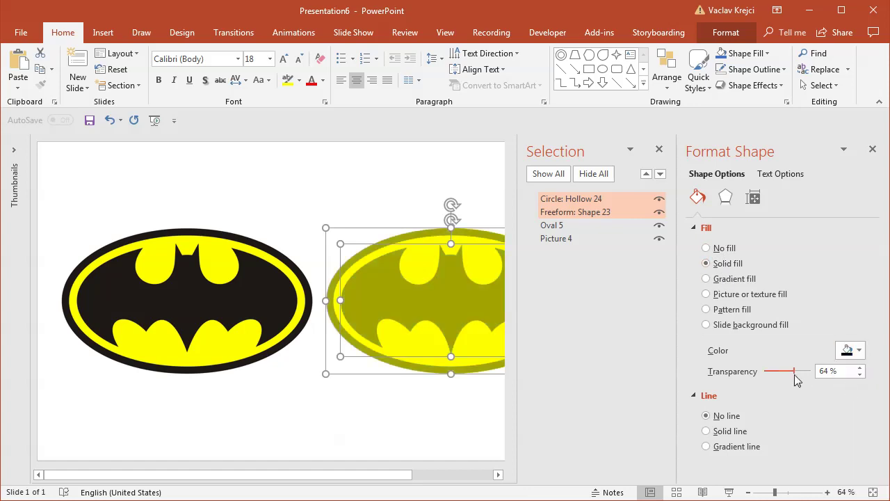
{"action": "left_click", "coordinate": [757, 374]}
{"action": "left_click", "coordinate": [874, 151]}
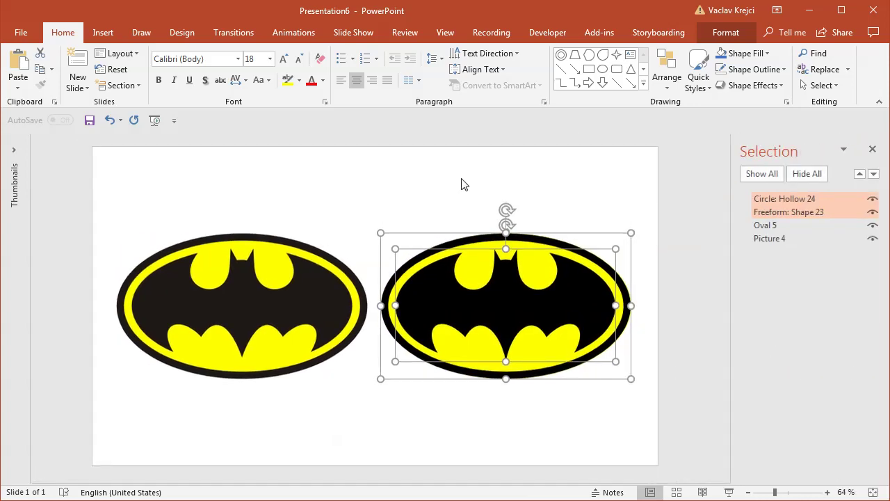
Step: Deselect, close the Selection Pane and set the slide zoom to 90%
{"action": "left_click", "coordinate": [466, 207]}
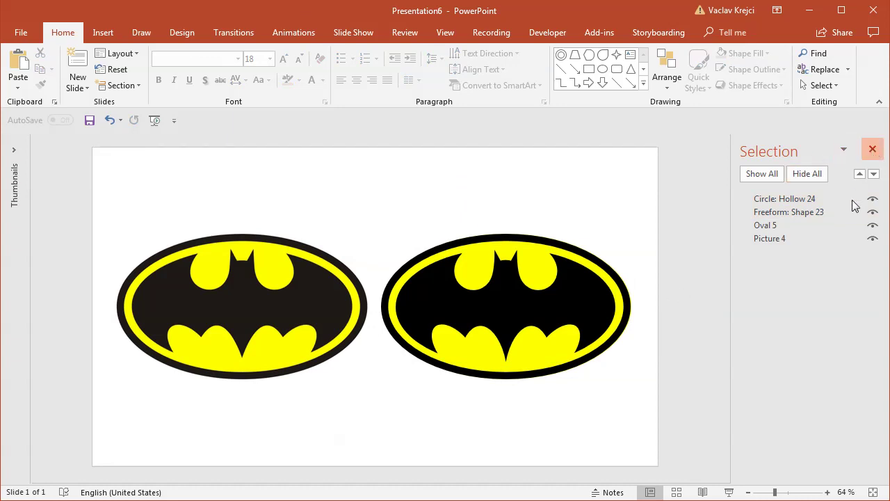
{"action": "left_click", "coordinate": [873, 148]}
{"action": "left_click", "coordinate": [827, 491]}
{"action": "left_click", "coordinate": [827, 492]}
{"action": "left_click", "coordinate": [828, 492]}
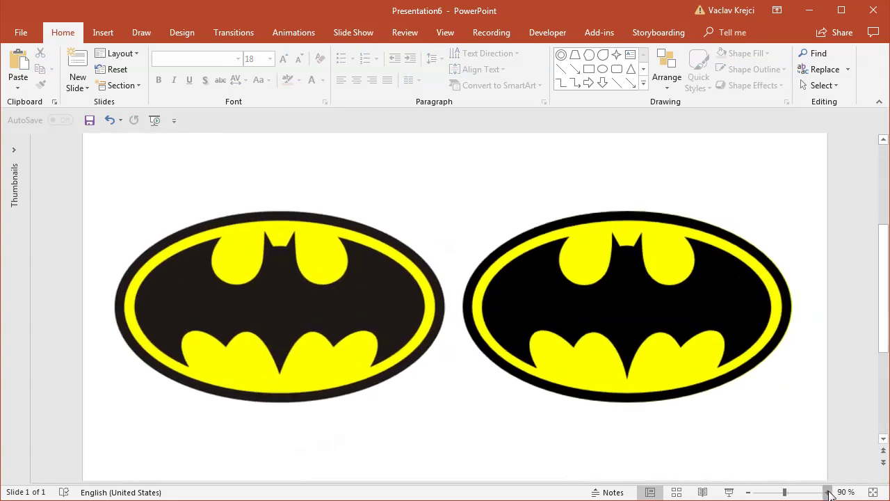
{"action": "left_click", "coordinate": [827, 491]}
{"action": "left_click", "coordinate": [748, 492]}
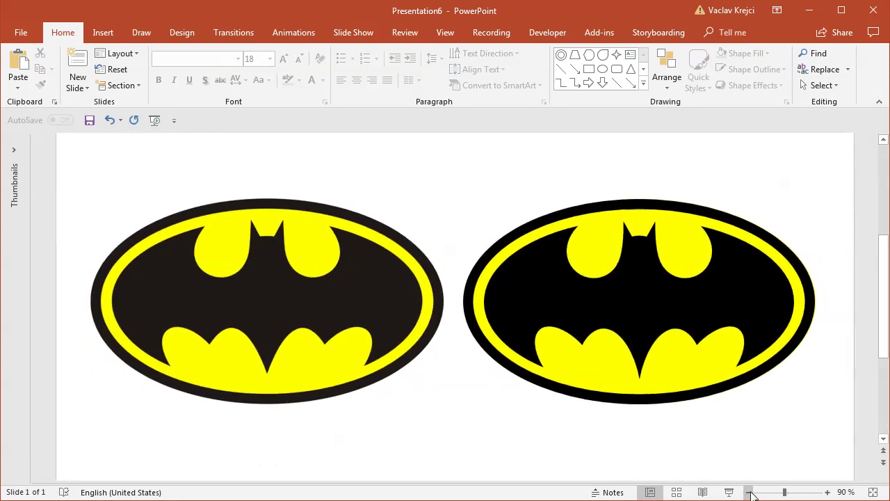